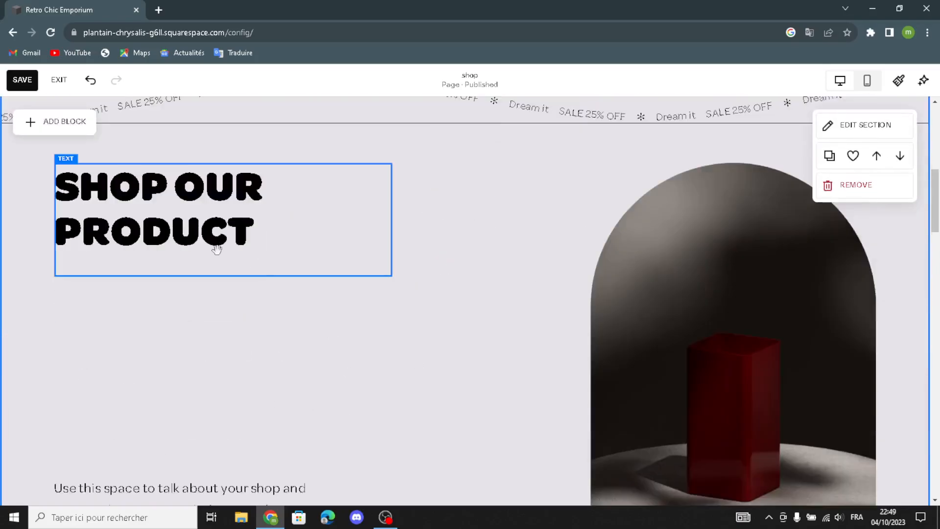
Delete the arched image beside the SHOP OUR PRODUCT heading and place a new image block in that area
click(733, 308)
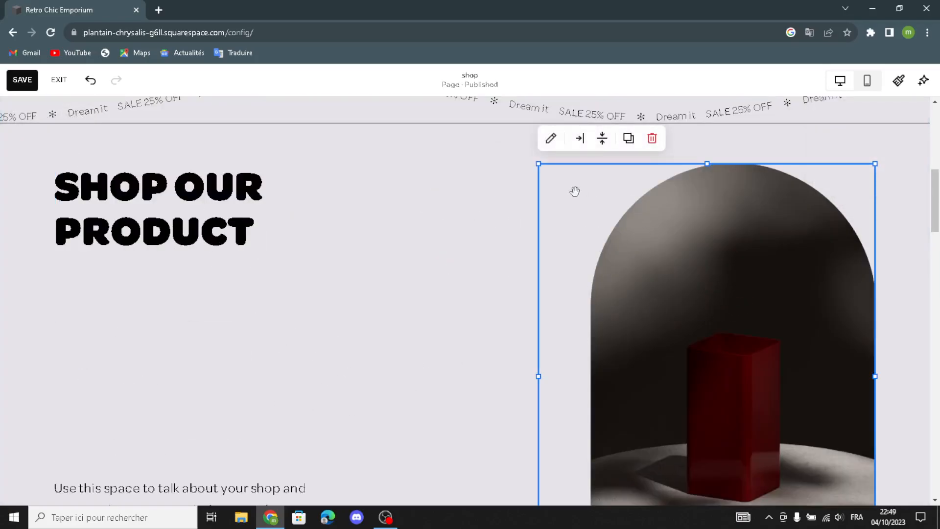
click(652, 138)
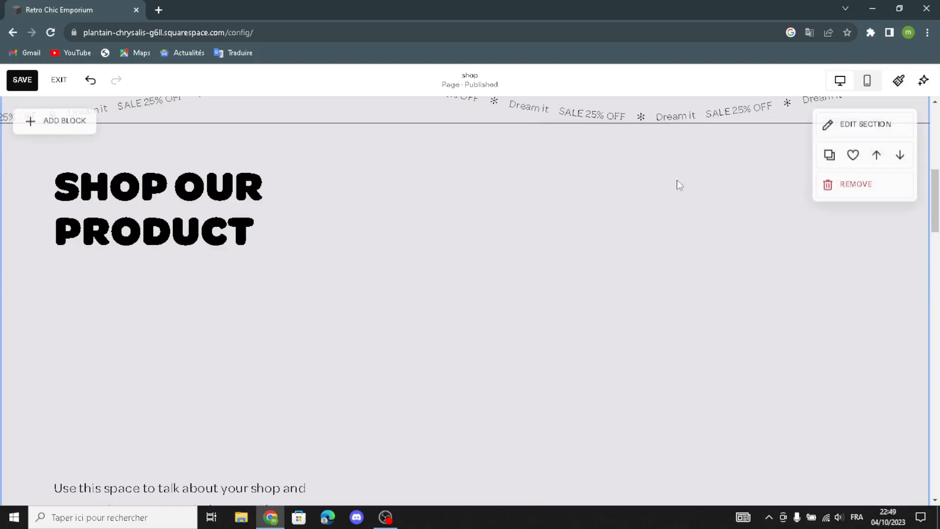
click(66, 121)
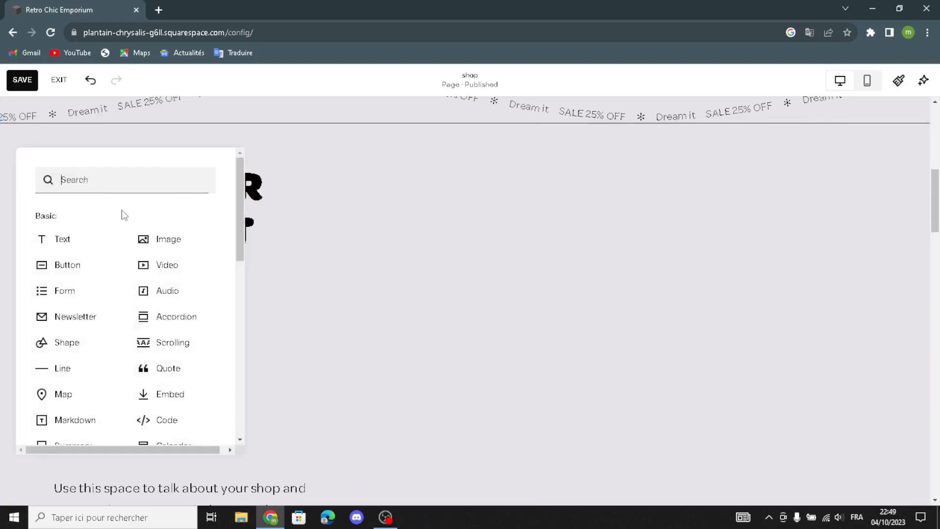
click(185, 243)
drag(294, 316, 539, 372)
Fill the new image block with the free "vintage clothing" stock photo of a man in a teal and orange jacket
click(653, 282)
click(618, 324)
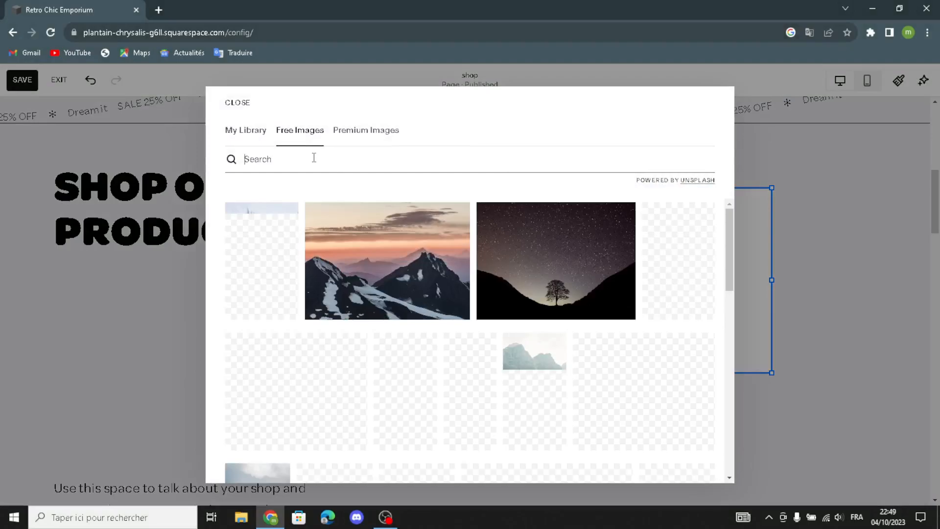
text(v)
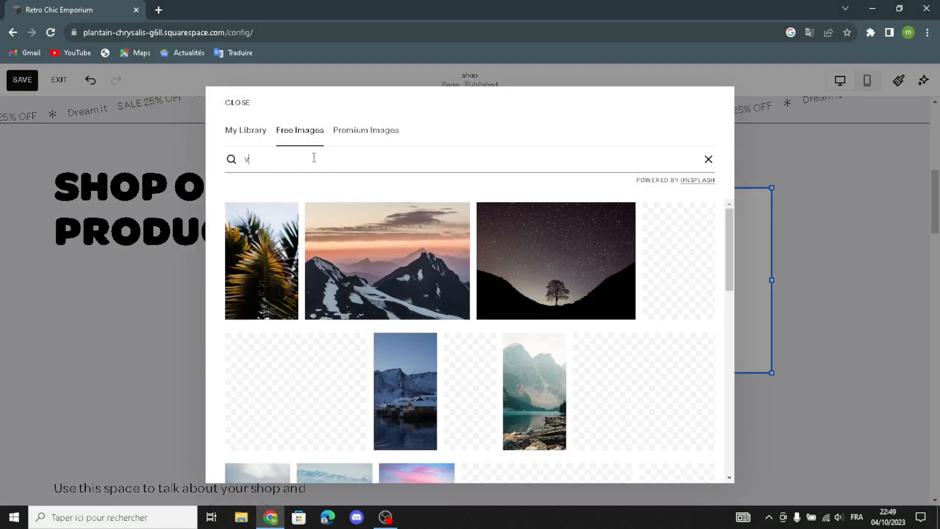
text(intage )
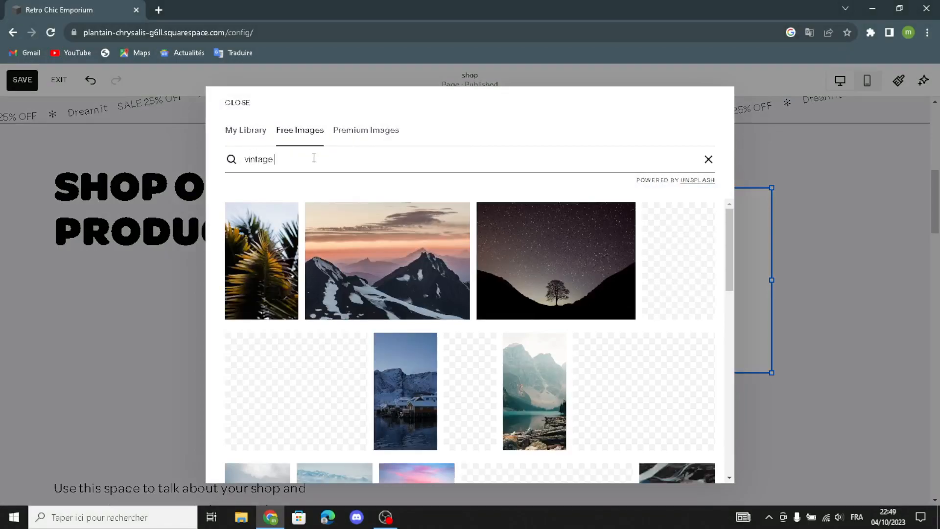
text(clothing)
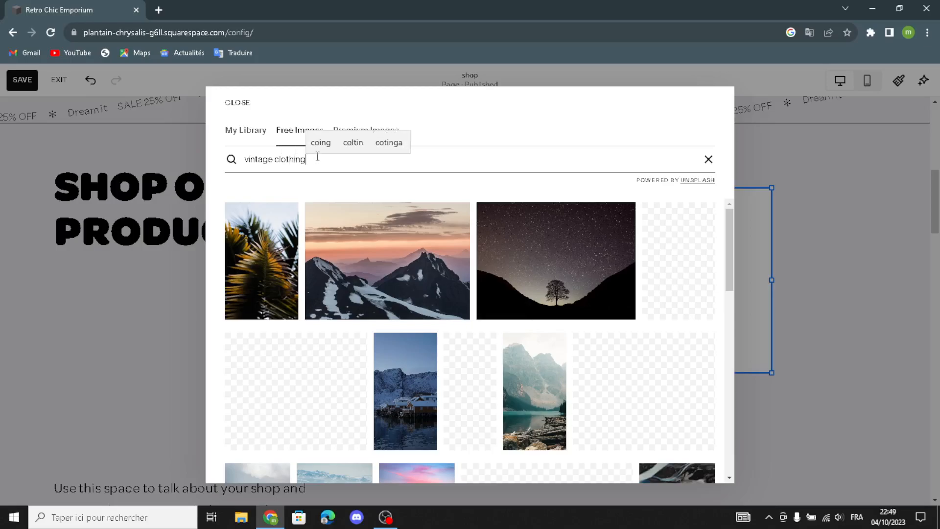
key(Return)
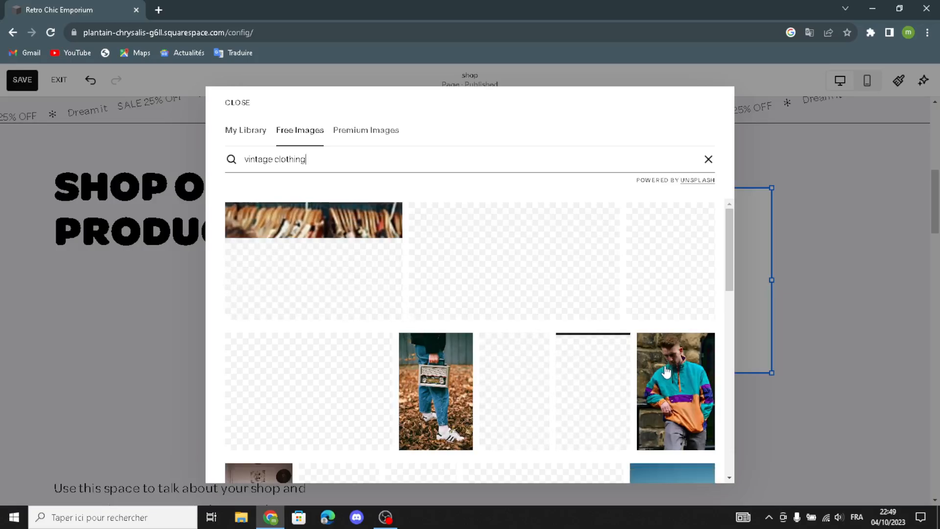
scroll(587, 400, down, 3)
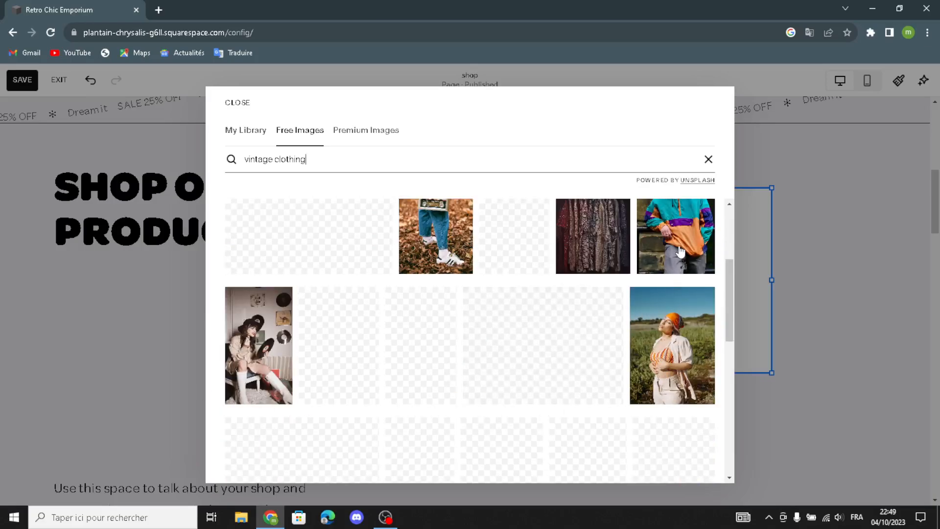
click(680, 251)
click(576, 359)
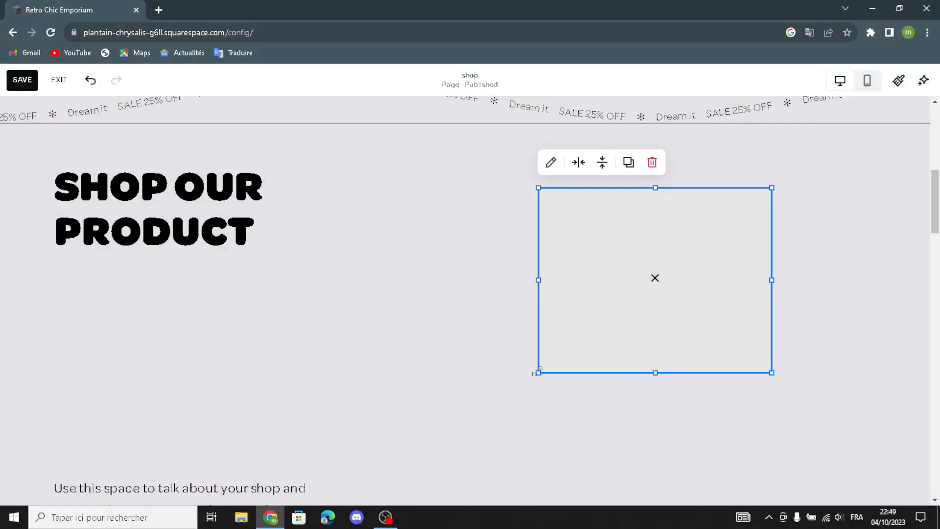
Enlarge the jacket photo's block and reposition it beside the SHOP OUR PRODUCT heading
drag(539, 373, 469, 450)
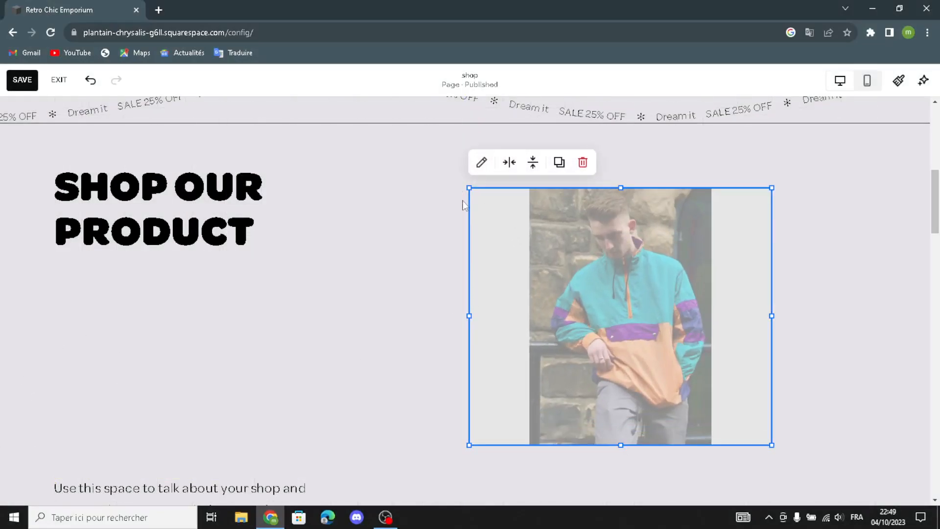
drag(469, 187, 366, 140)
drag(613, 317, 541, 314)
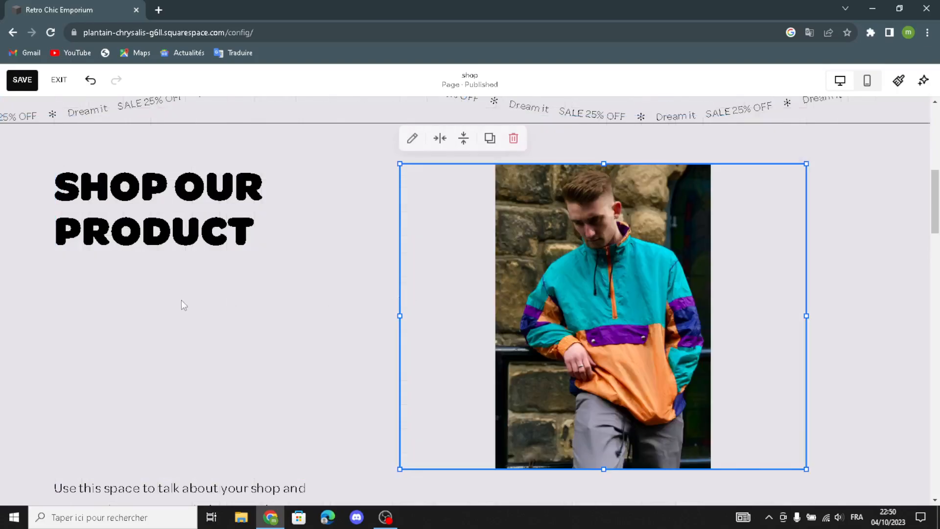
Add a second image block to the section, directly below the SHOP OUR PRODUCT heading
click(227, 294)
click(55, 122)
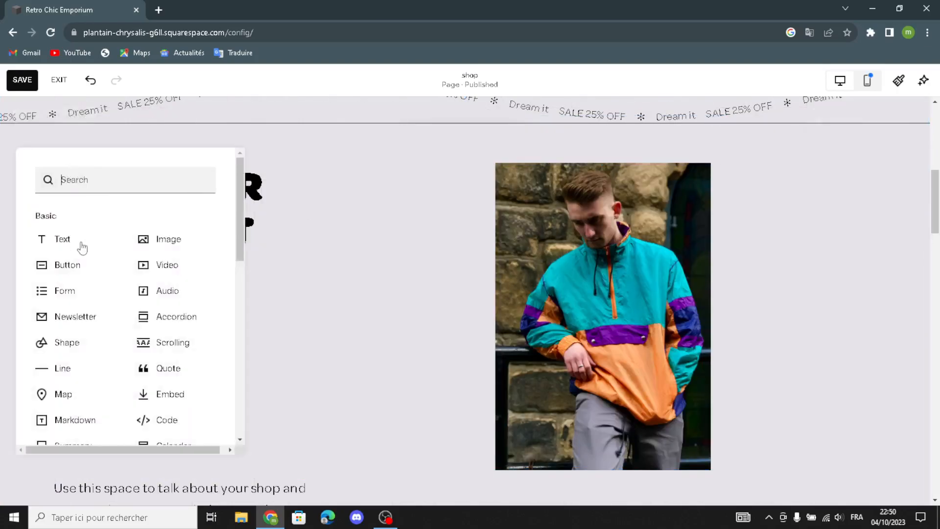
click(172, 238)
drag(182, 284, 190, 367)
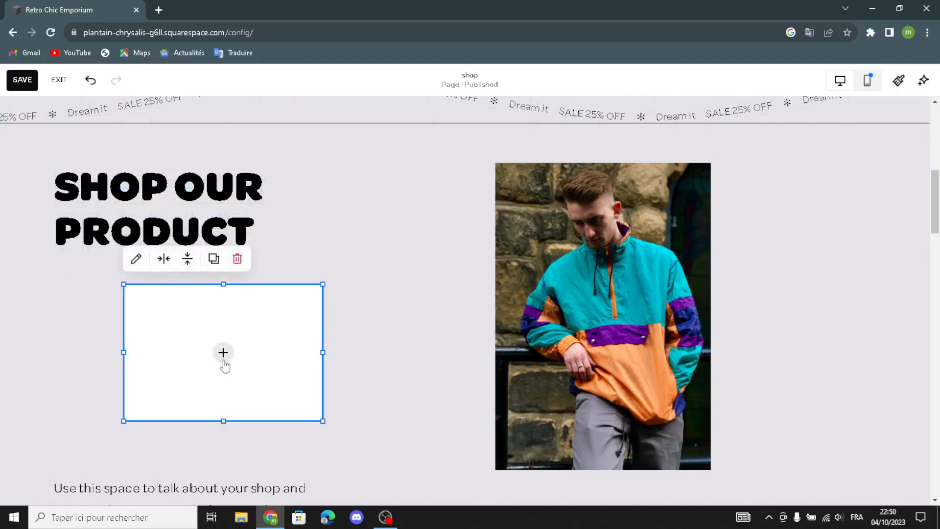
Fill the second image block with the free "vintage clothing" stock photo of a yellow NASCAR T-shirt and ripped jeans
click(223, 355)
click(201, 375)
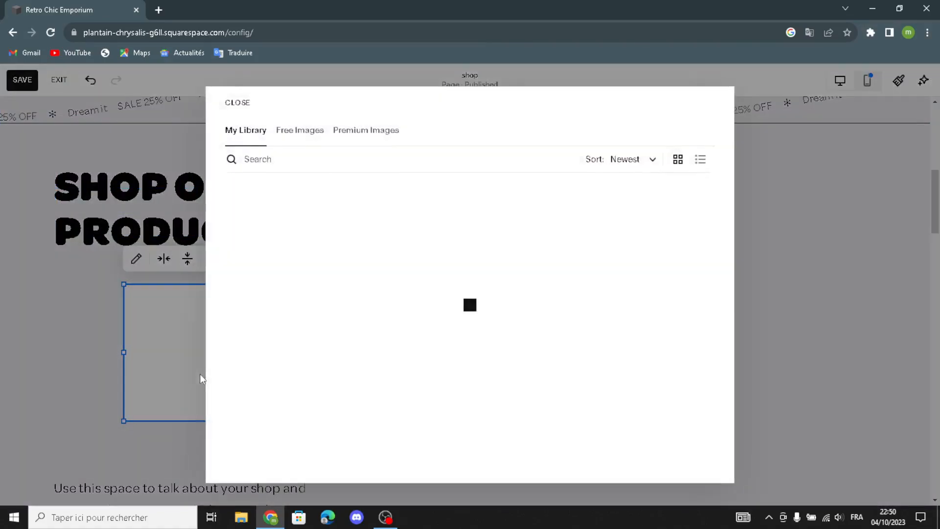
click(317, 130)
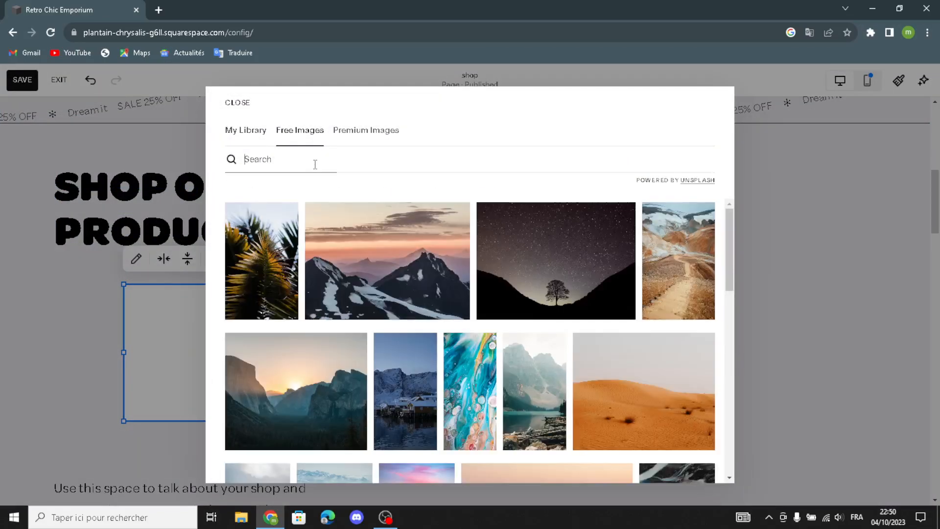
click(315, 164)
text(vi)
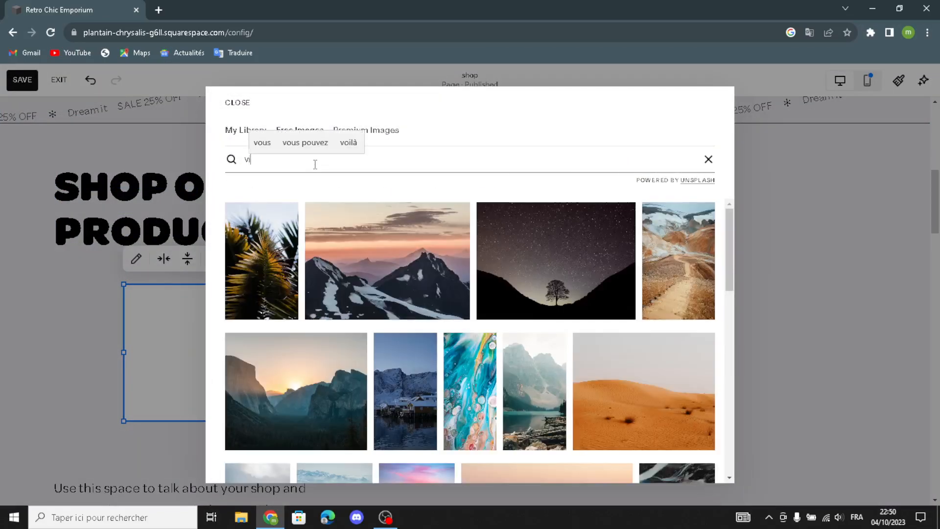
text(ntage clothing)
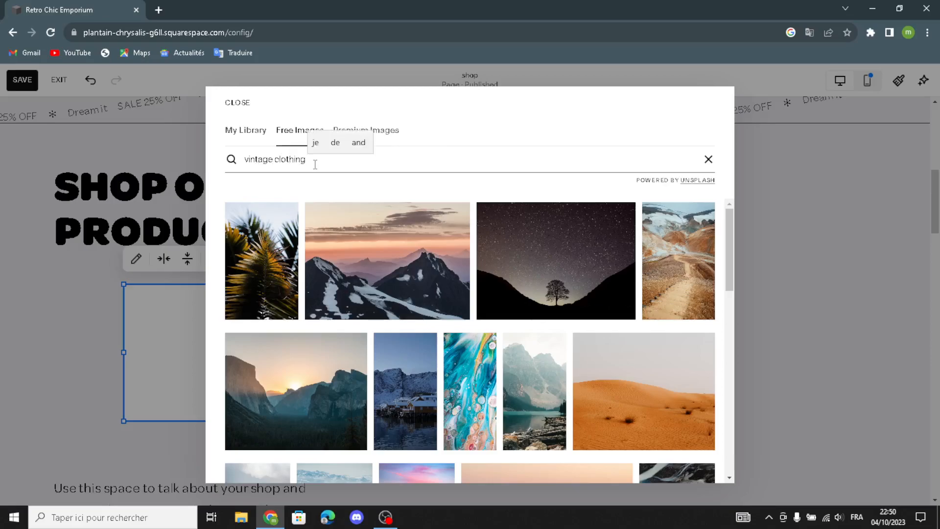
key(Return)
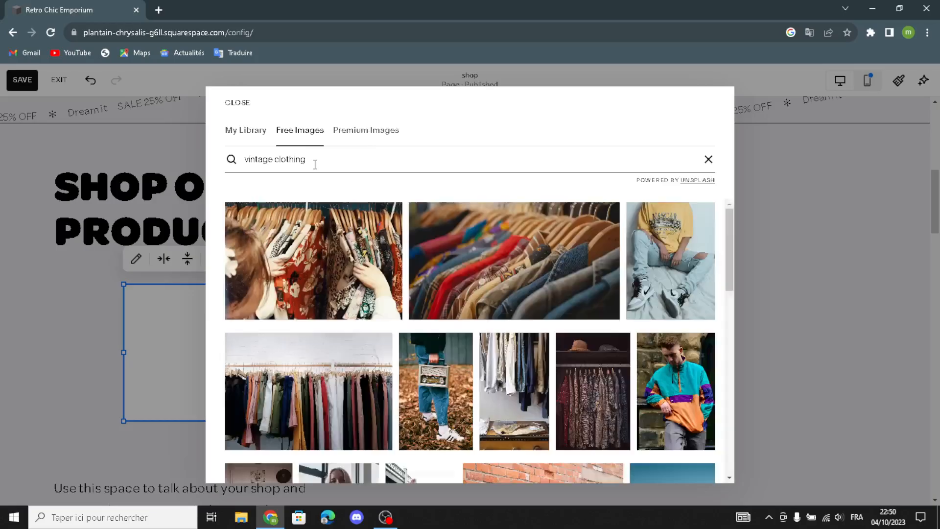
click(647, 273)
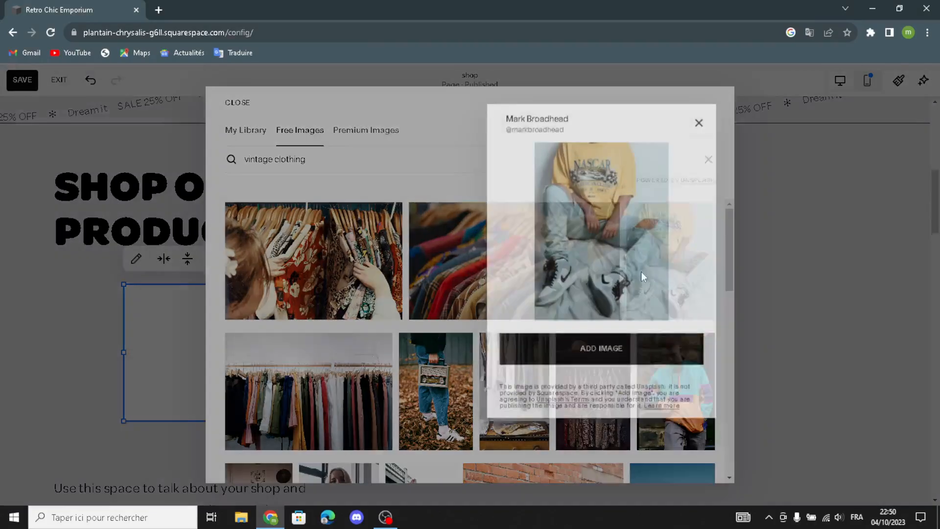
click(579, 354)
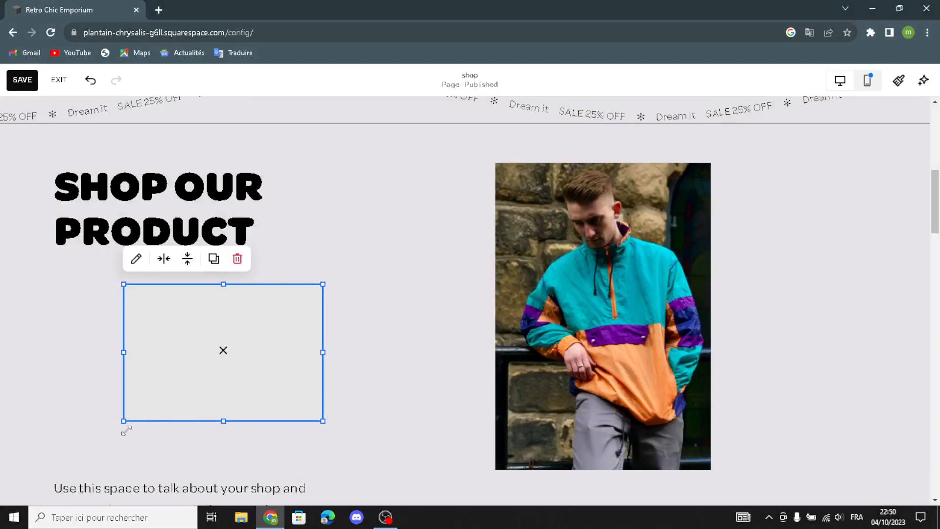
Enlarge the yellow T-shirt photo's block and position it beneath the SHOP OUR PRODUCT heading
drag(129, 423, 161, 448)
drag(222, 378, 231, 361)
drag(323, 443, 368, 417)
drag(305, 369, 307, 362)
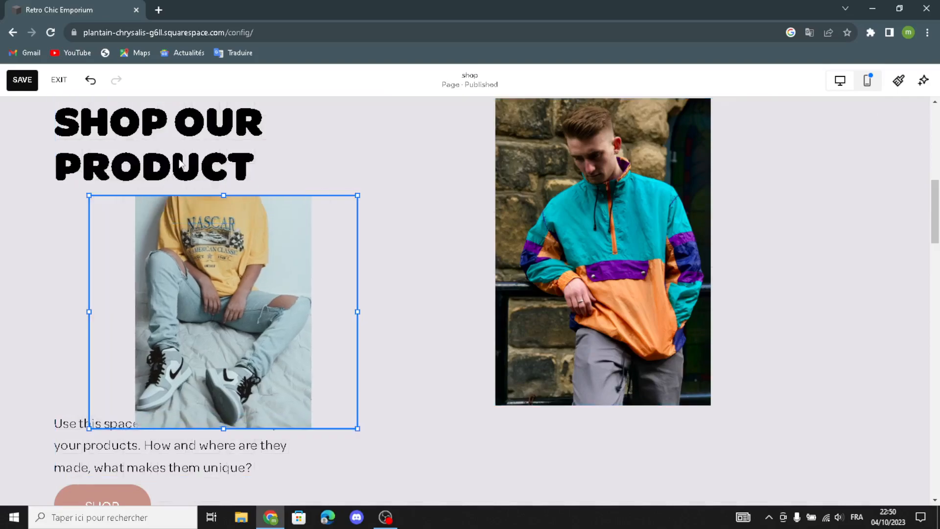
Move the SHOP OUR PRODUCT heading up so that its block clears the T-shirt photo
click(201, 117)
scroll(407, 266, up, 1)
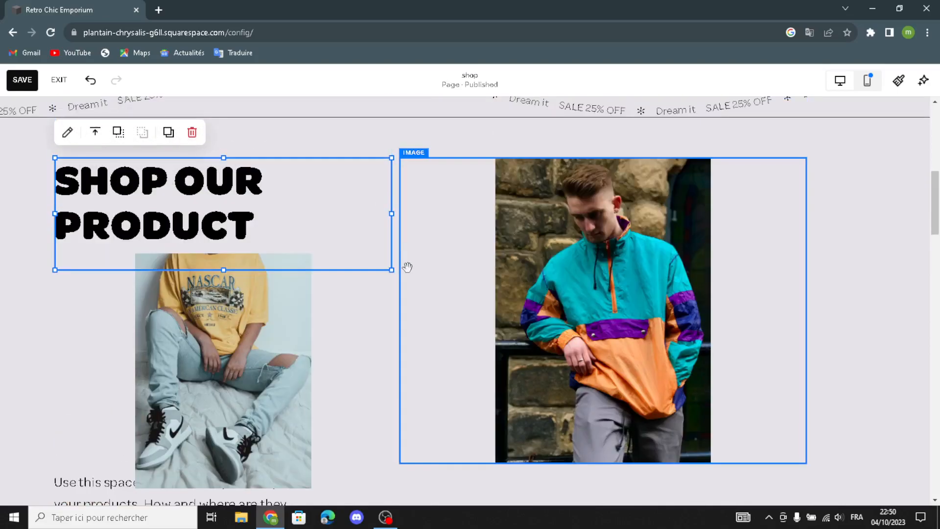
click(305, 228)
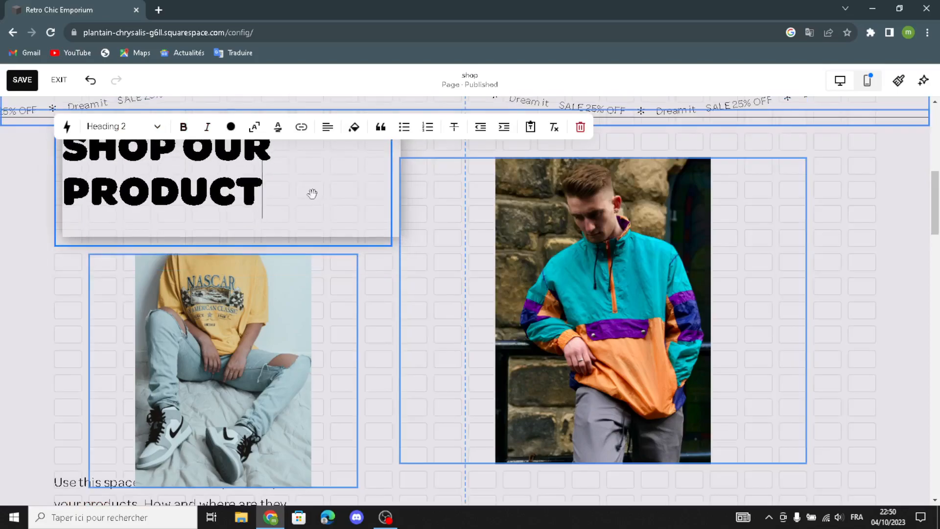
key(Escape)
Shift the jacket photo slightly further away from the SHOP OUR PRODUCT heading
click(599, 200)
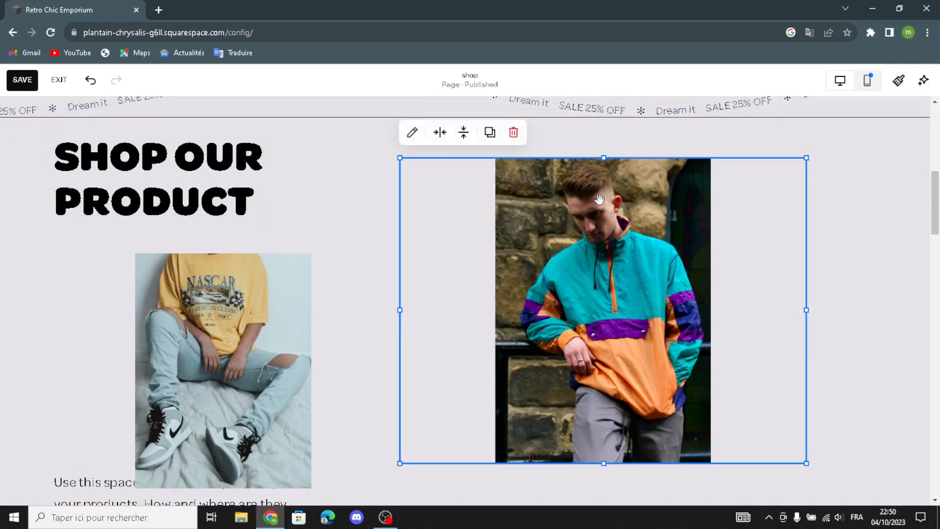
drag(620, 190, 645, 181)
click(364, 349)
Give the SHOP OUR PRODUCT section a background art of pink overlapping geometric shapes
scroll(357, 349, down, 2)
scroll(426, 384, up, 5)
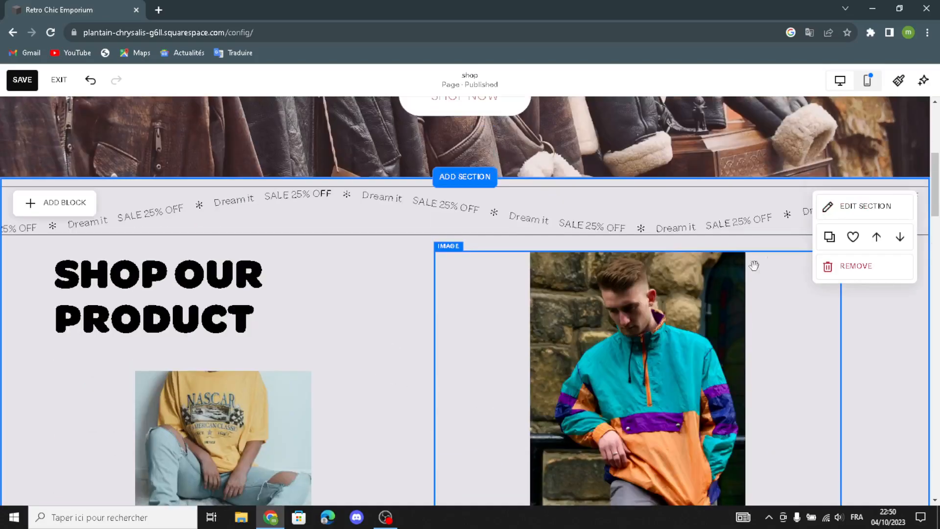
click(886, 208)
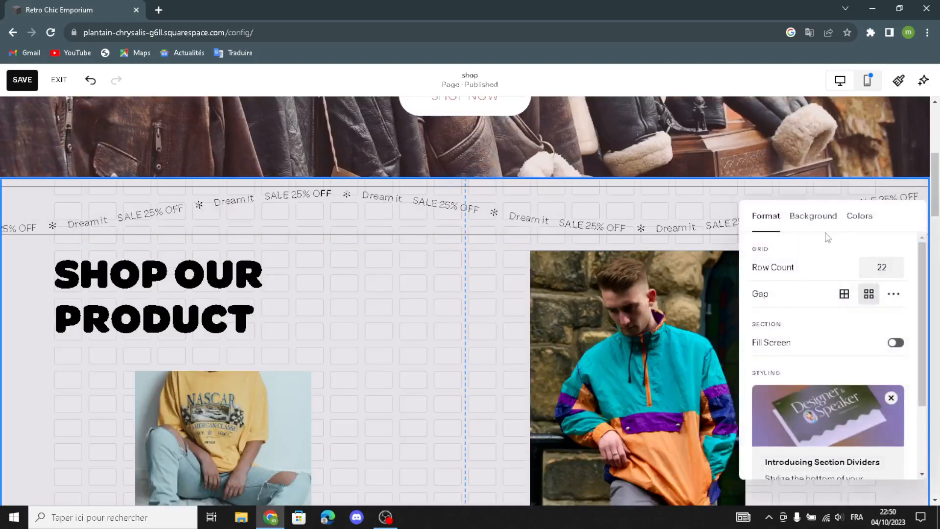
click(833, 226)
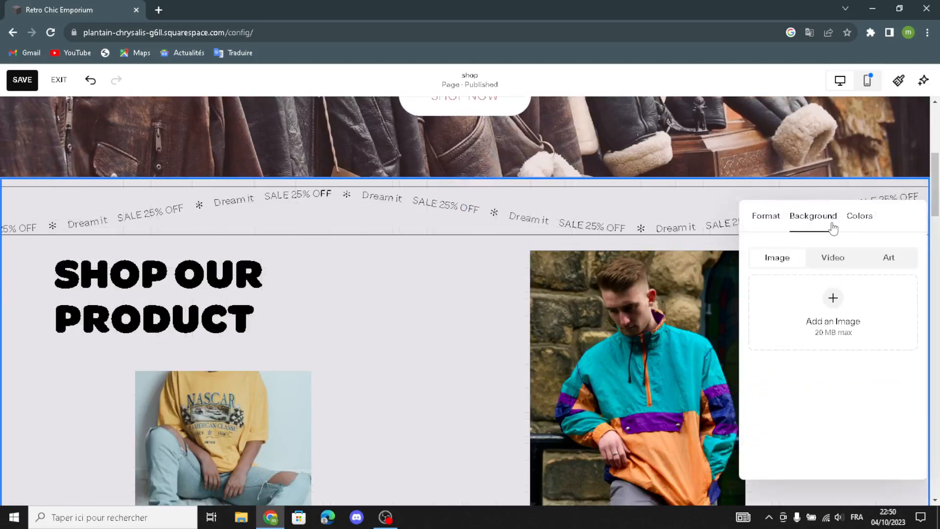
click(889, 257)
scroll(836, 383, down, 5)
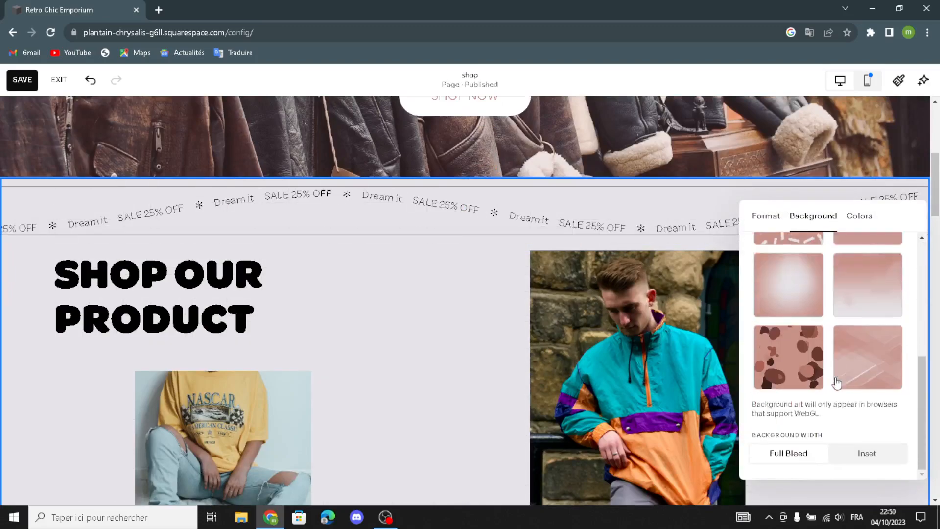
click(870, 384)
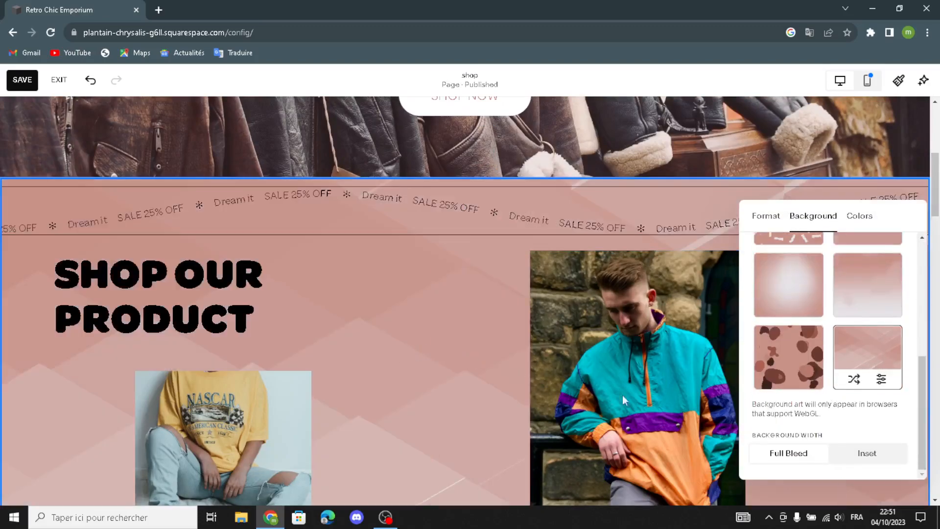
scroll(607, 393, down, 6)
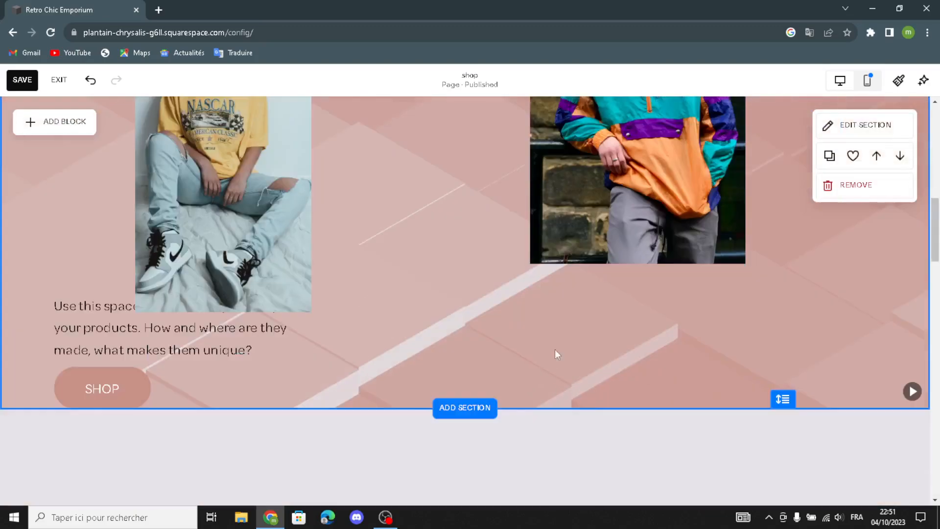
click(523, 252)
drag(435, 265, 434, 312)
Give the SERVICES section a background art of pink overlapping geometric shapes
scroll(511, 371, down, 5)
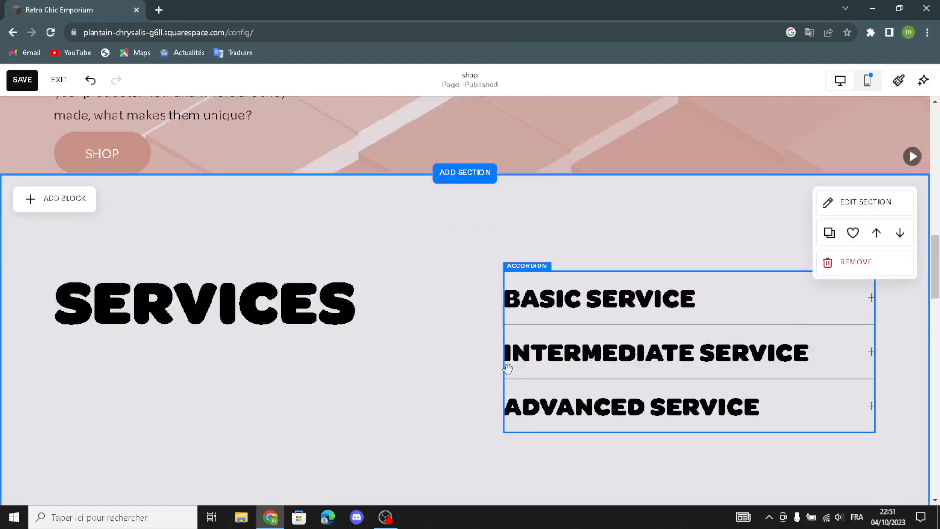
scroll(172, 386, down, 2)
scroll(273, 291, up, 5)
scroll(699, 302, down, 2)
click(853, 217)
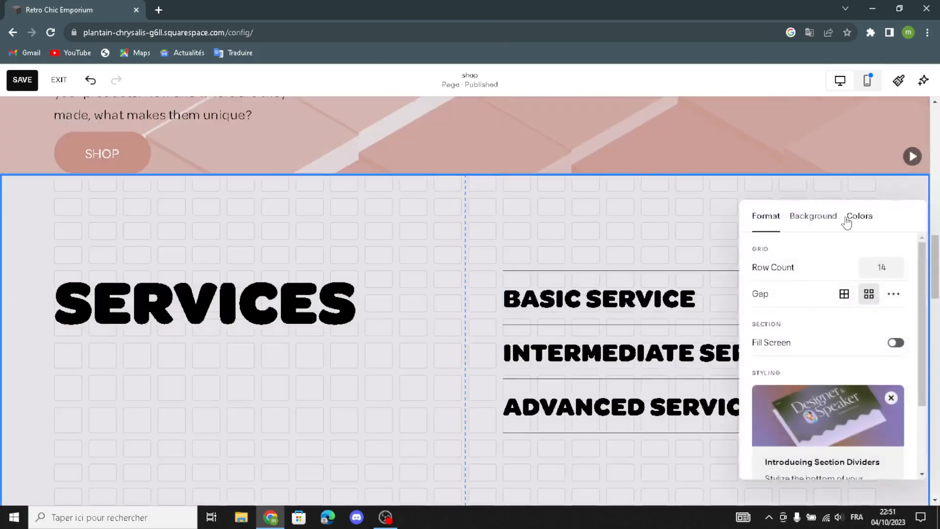
click(813, 216)
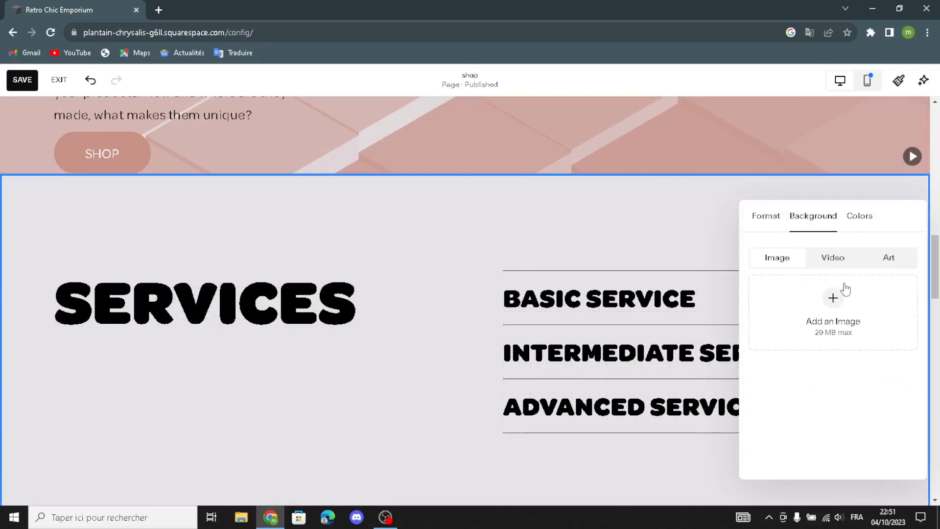
click(889, 257)
scroll(806, 333, down, 5)
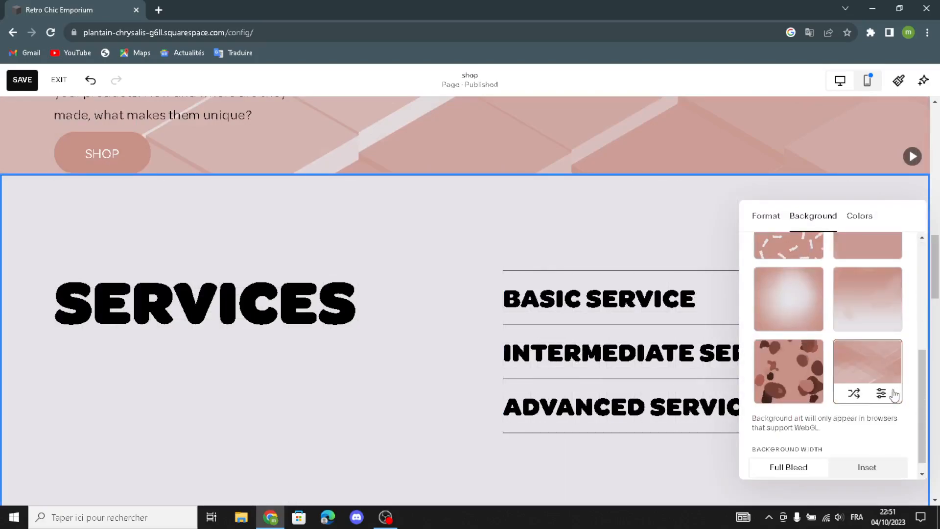
click(891, 390)
Delete the red vase picture from the SUBSCRIBE section and add an empty image block there
scroll(448, 374, down, 6)
scroll(457, 359, down, 10)
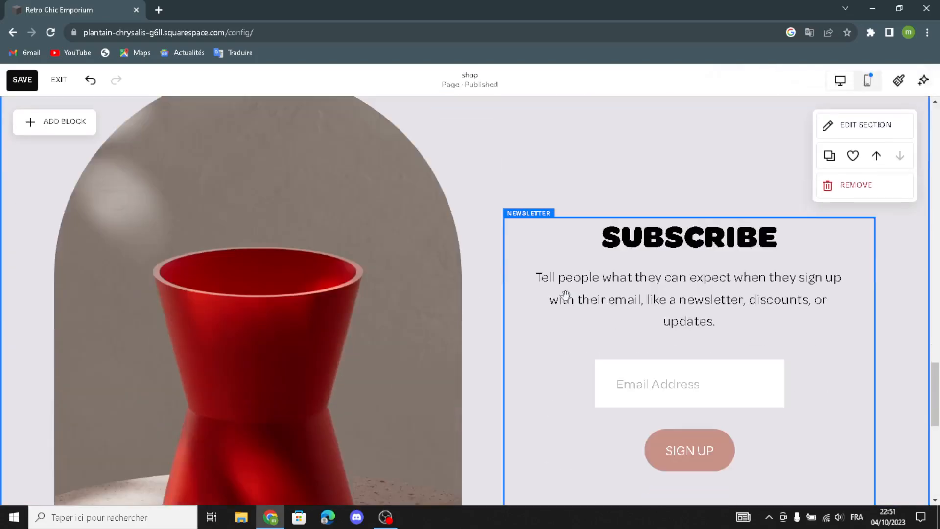
click(364, 300)
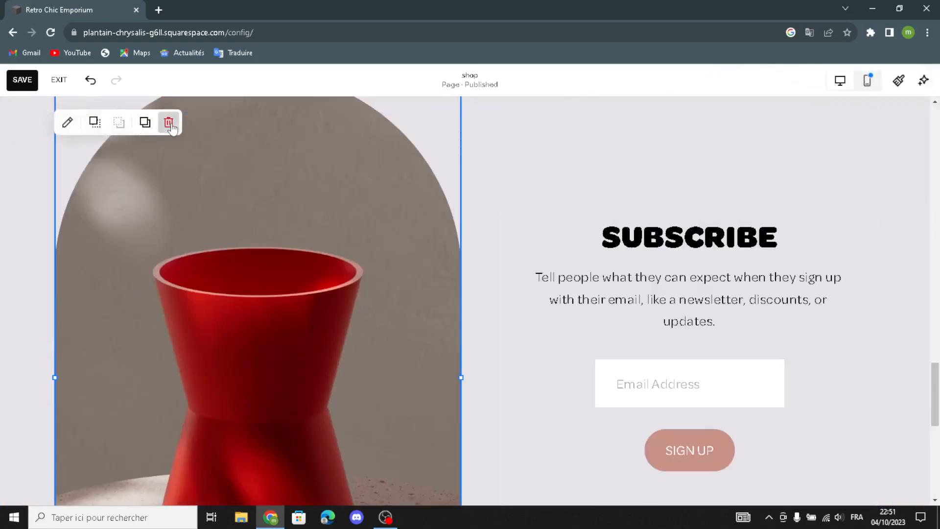
click(169, 123)
scroll(254, 237, up, 3)
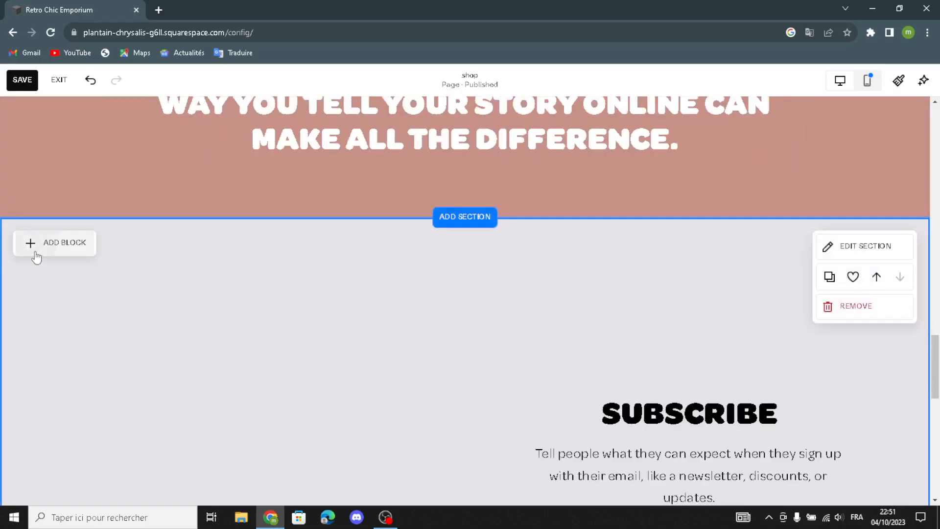
click(37, 257)
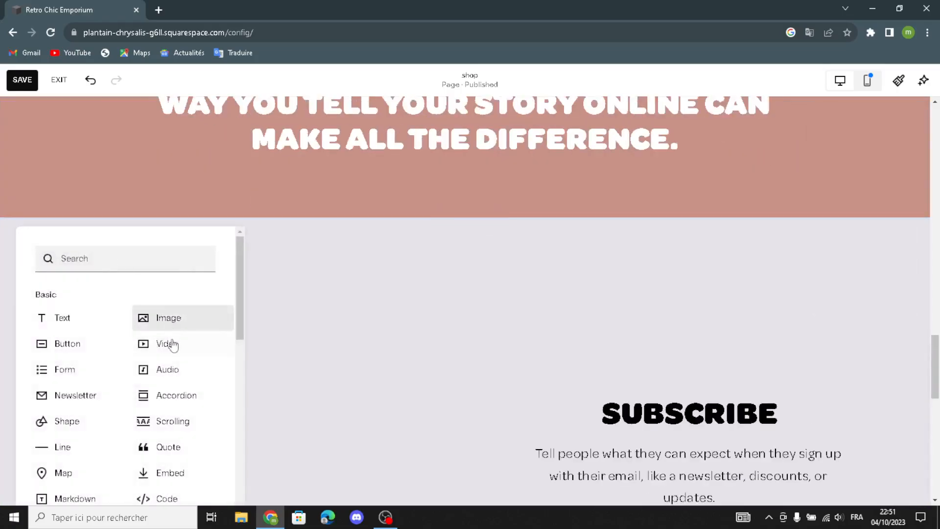
click(187, 313)
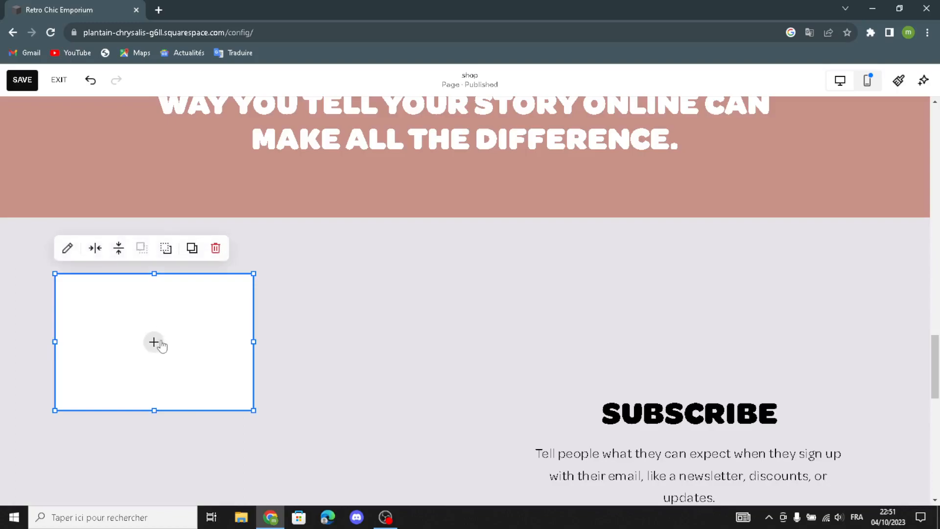
Fill the new image block with a free stock photo of the blonde woman in a red patterned sweater, searching for "vintage clothing"
click(162, 343)
click(152, 371)
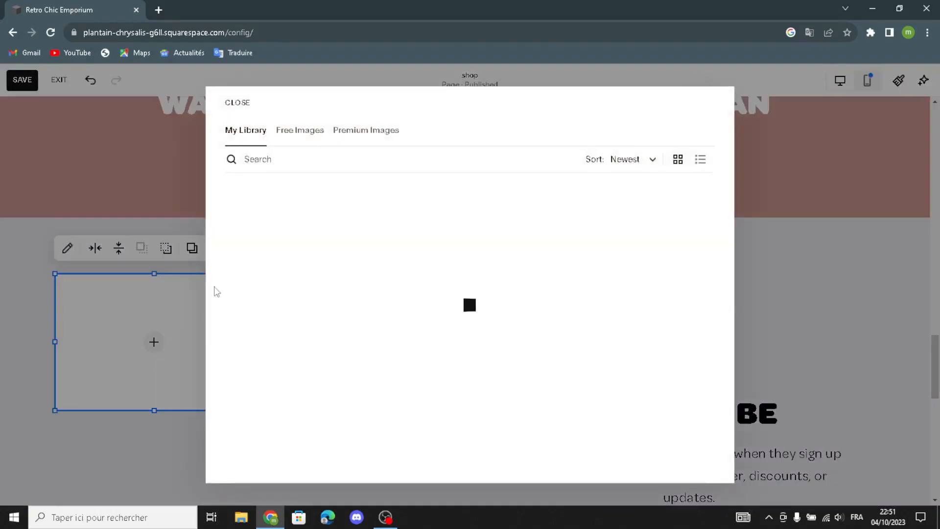
click(300, 130)
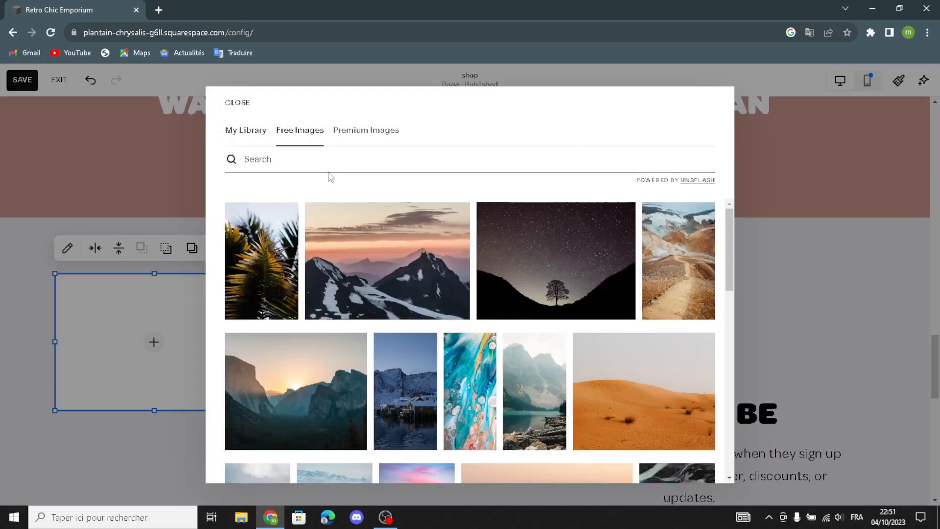
click(338, 162)
text(vintage )
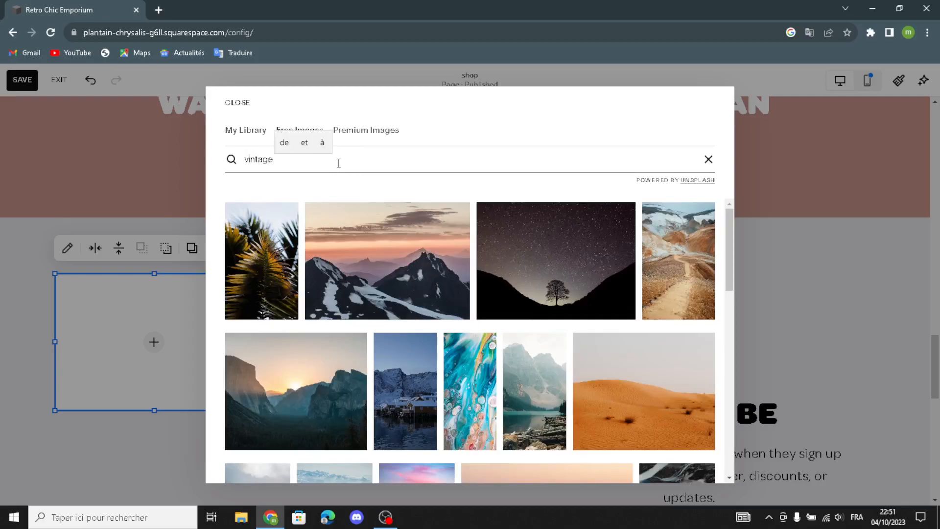
text(clothing)
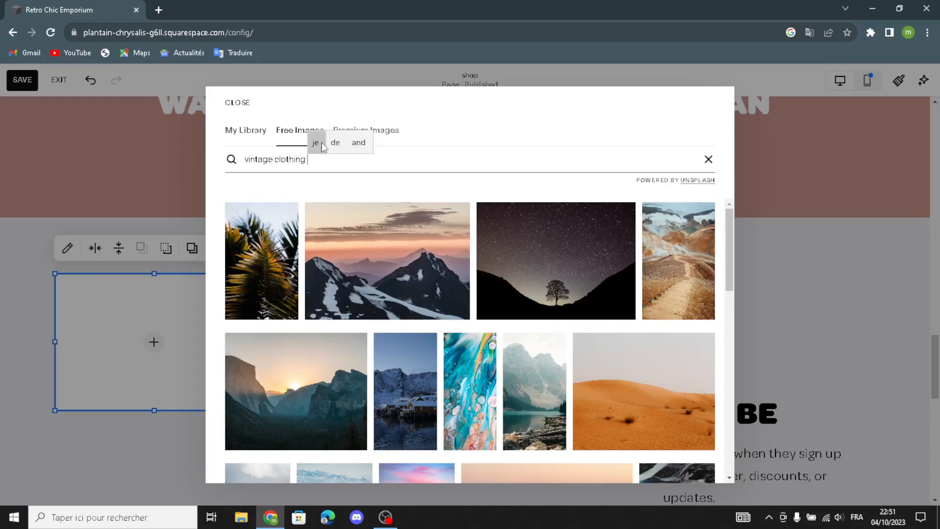
key(Return)
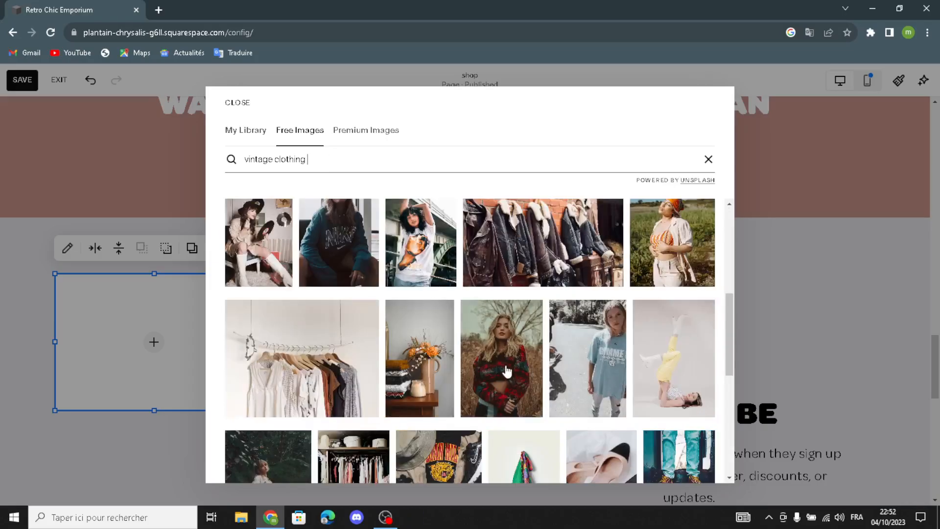
click(507, 370)
click(734, 325)
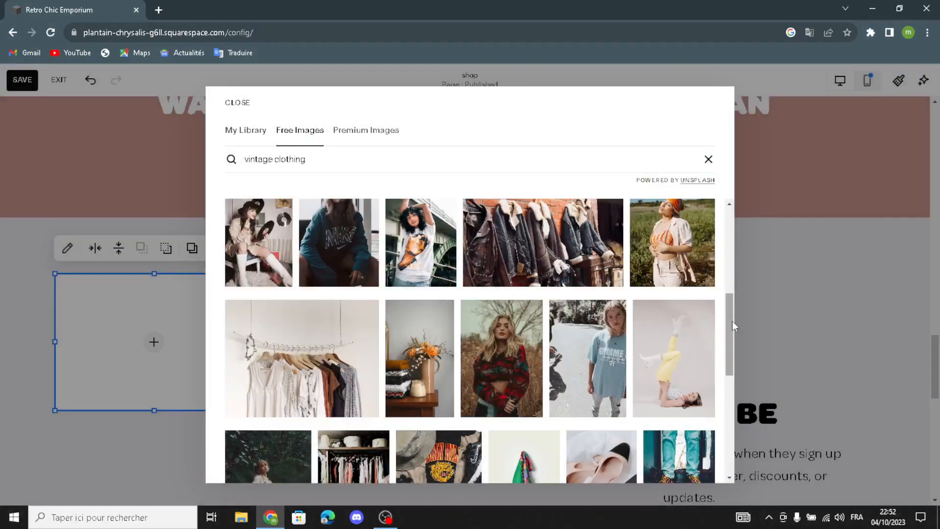
click(707, 335)
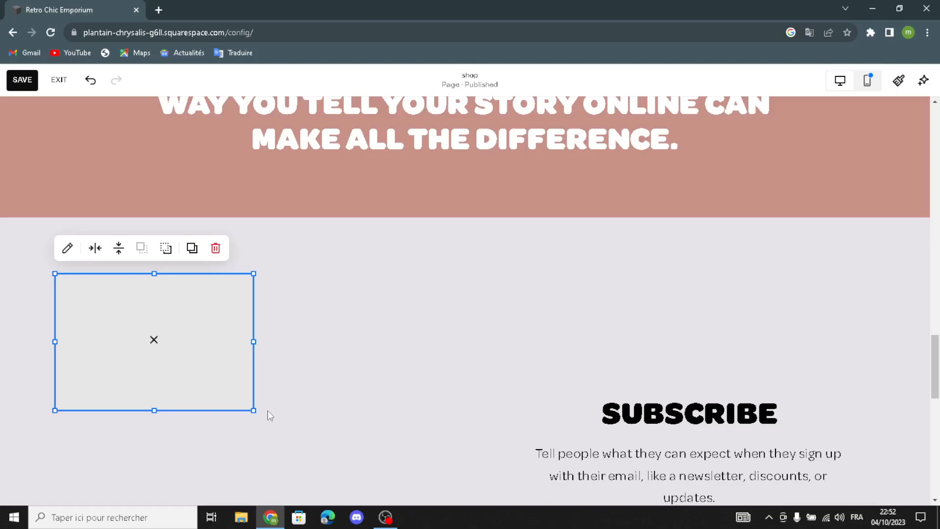
Enlarge the sweater photo's block into a tall portrait shape beside the SUBSCRIBE form
drag(248, 409, 342, 398)
scroll(335, 400, down, 2)
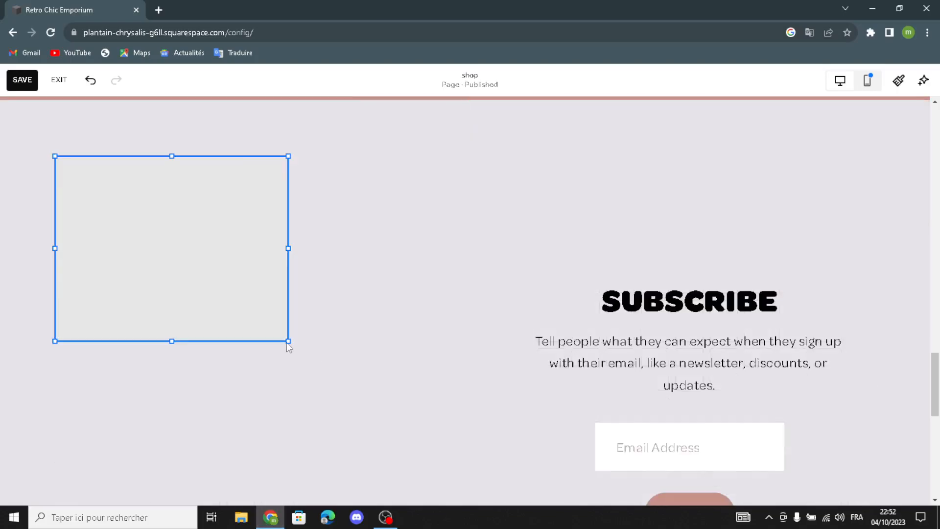
drag(288, 343, 356, 522)
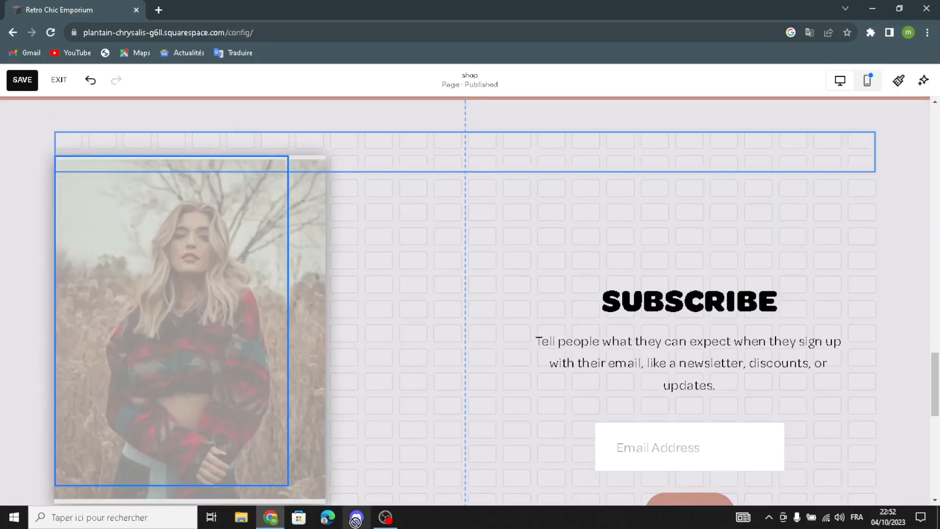
drag(405, 364, 416, 353)
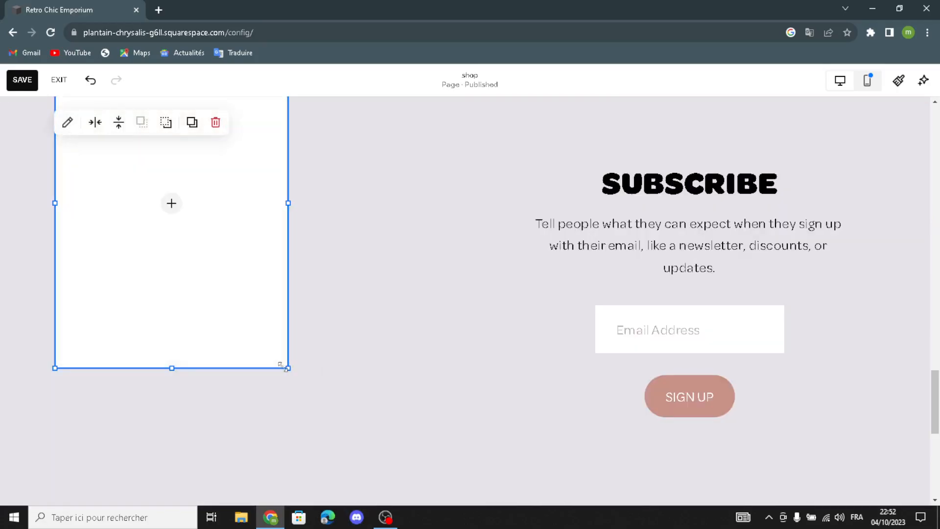
drag(317, 401, 409, 335)
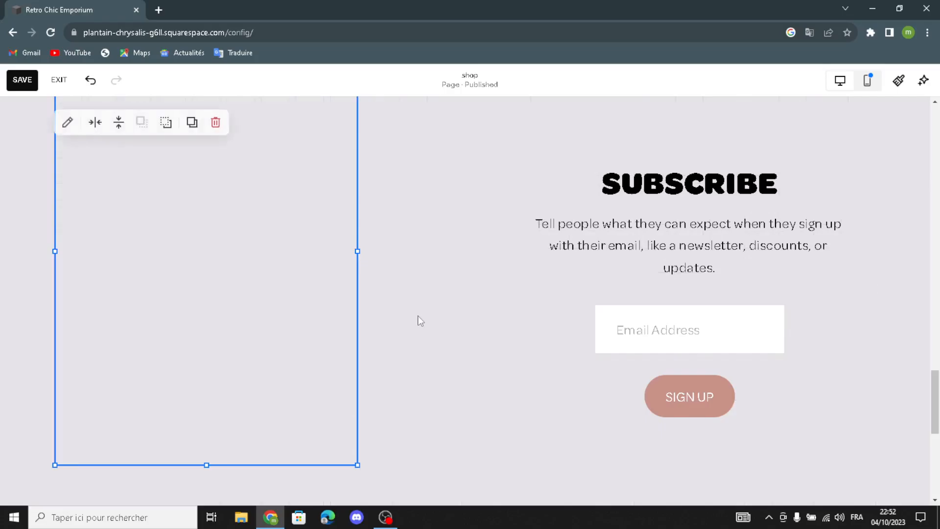
scroll(420, 321, down, 3)
Apply the pink overlapping geometric shapes background art to the SUBSCRIBE section
scroll(422, 319, up, 5)
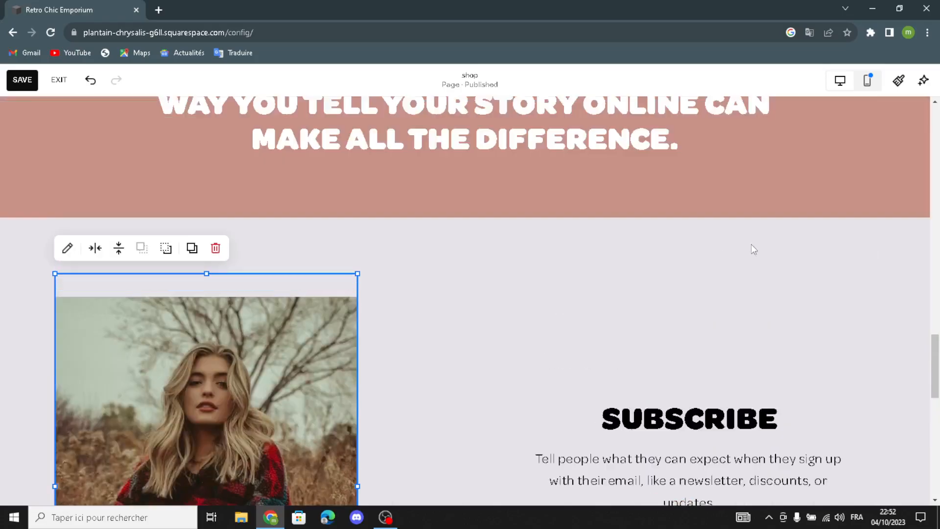
click(753, 330)
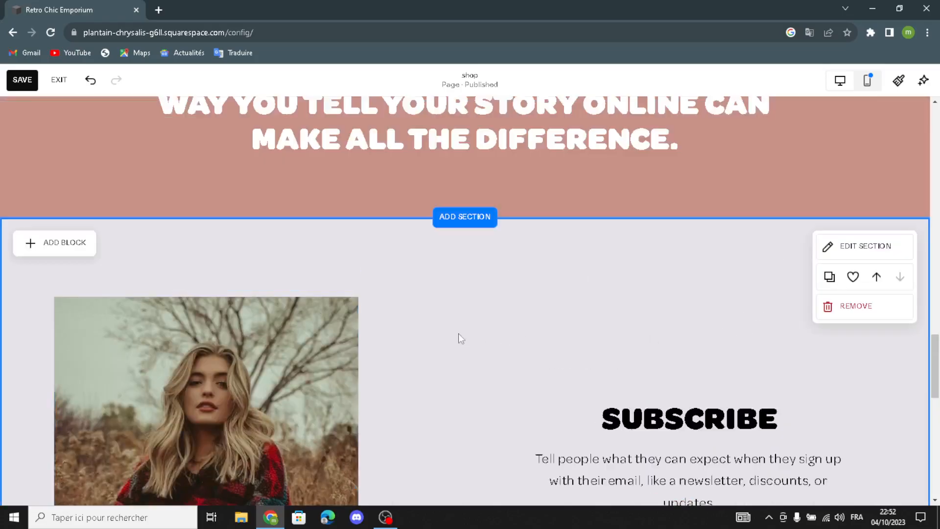
click(888, 251)
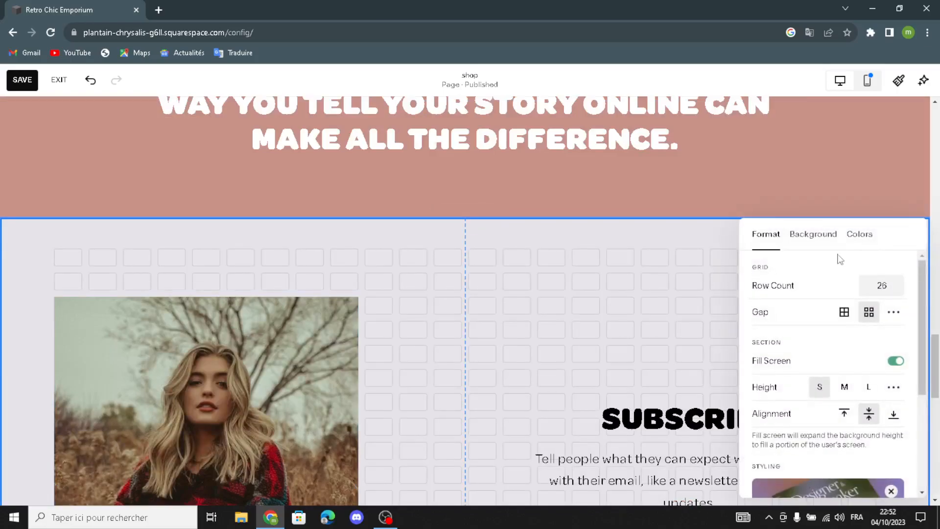
click(813, 235)
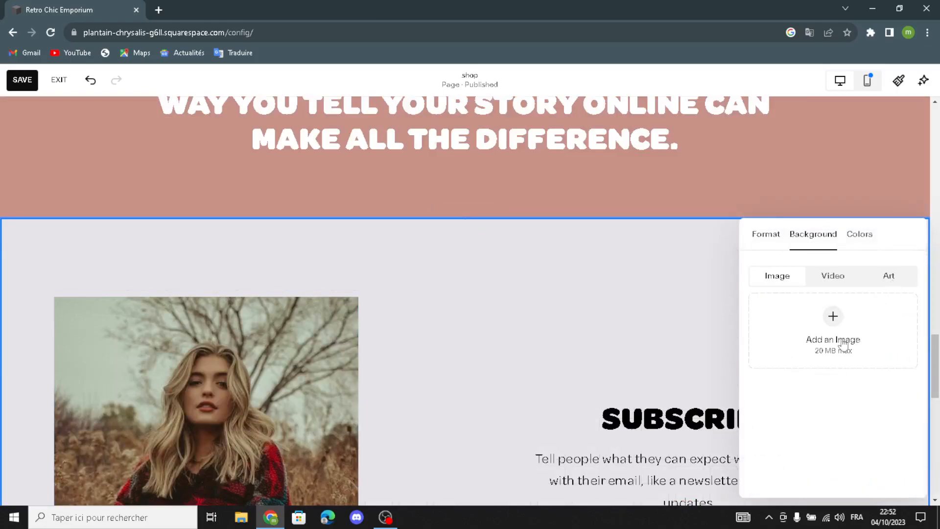
scroll(824, 376, down, 5)
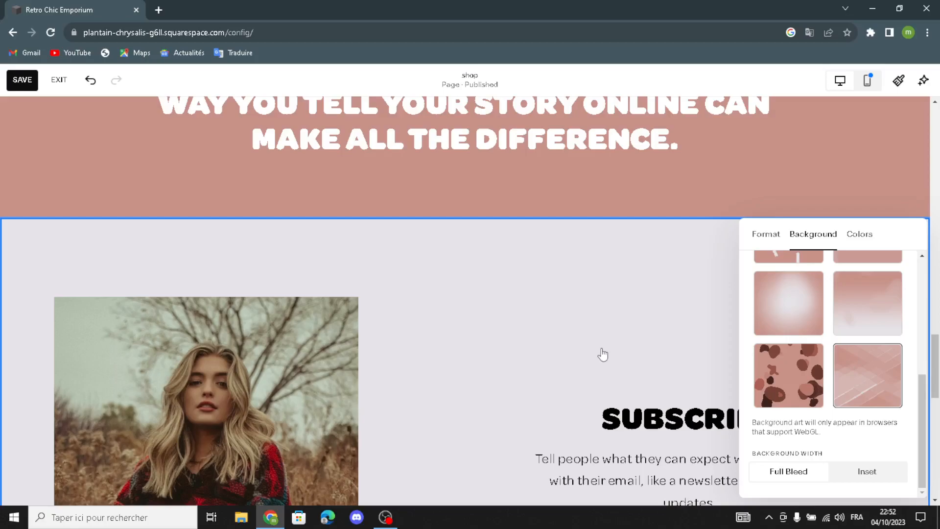
Edit the site footer and set its background art to the pink overlapping geometric shapes
scroll(537, 333, down, 7)
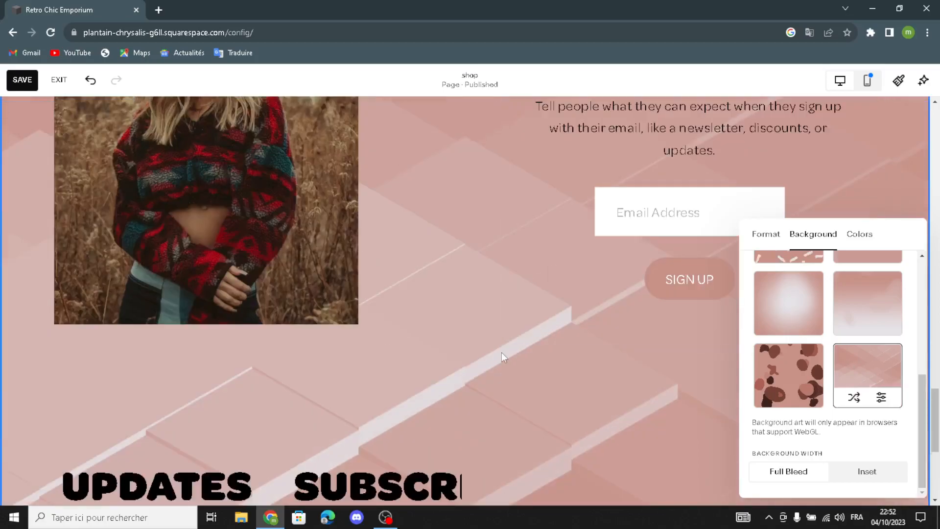
scroll(502, 352, down, 6)
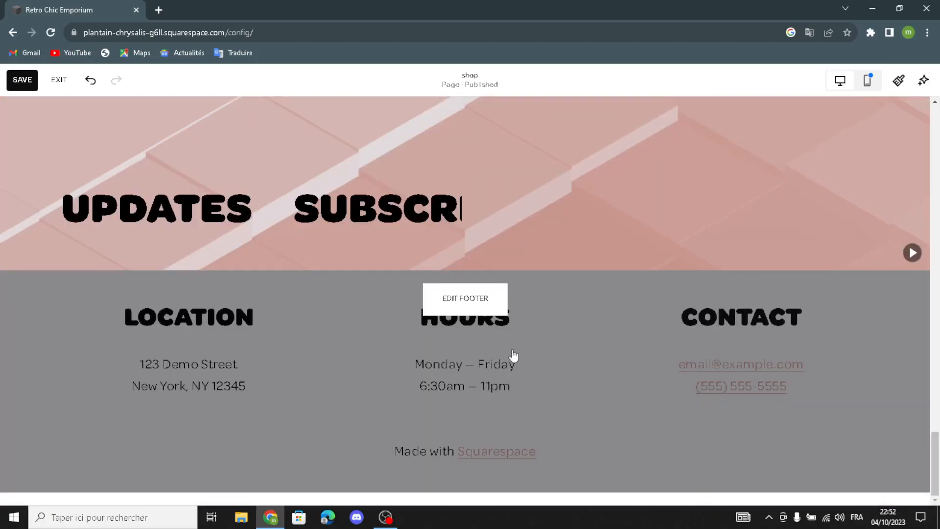
click(465, 298)
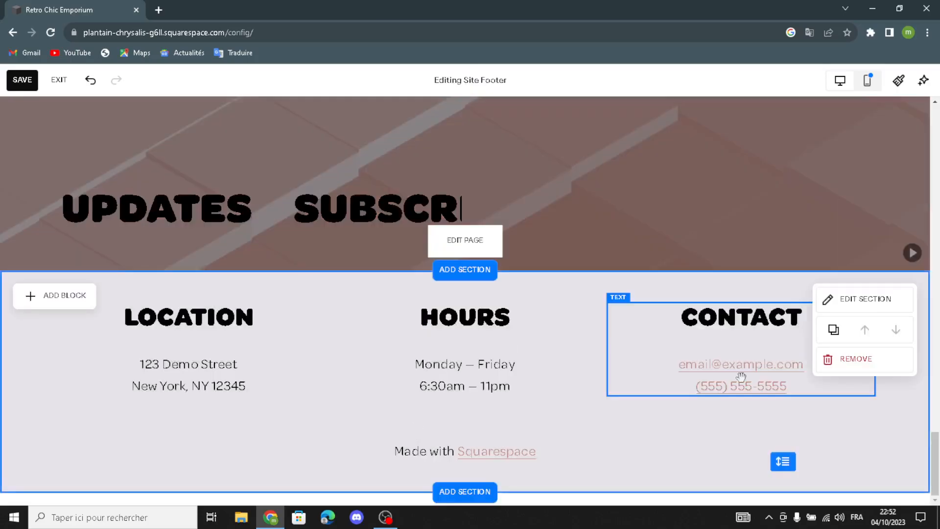
click(874, 305)
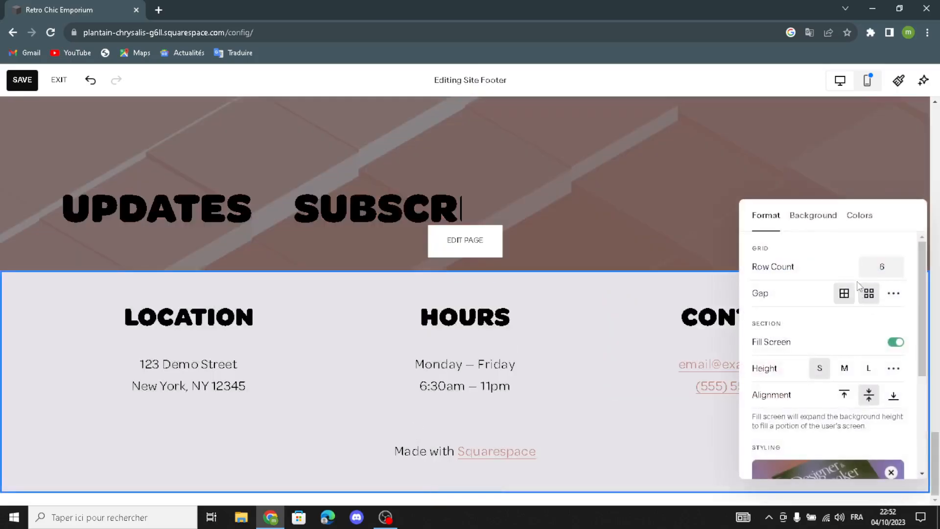
click(813, 216)
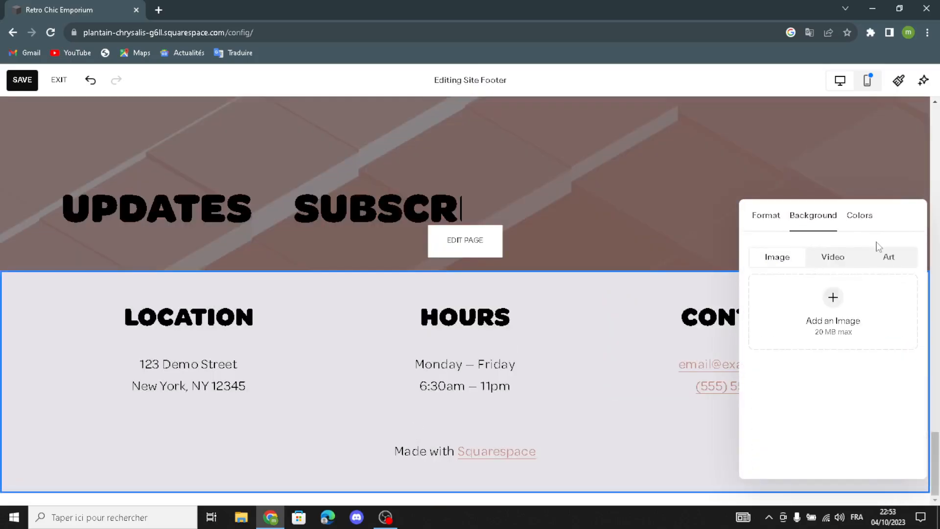
click(889, 258)
scroll(840, 375, down, 5)
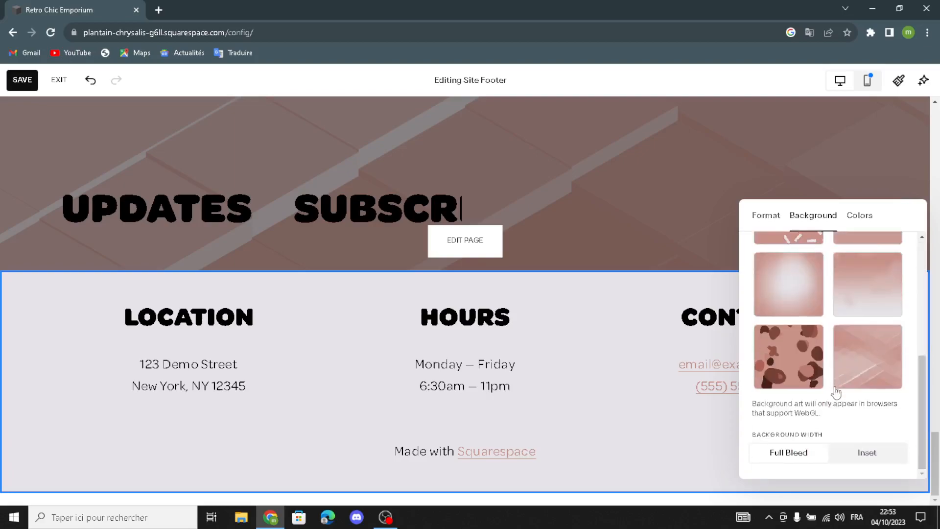
click(853, 371)
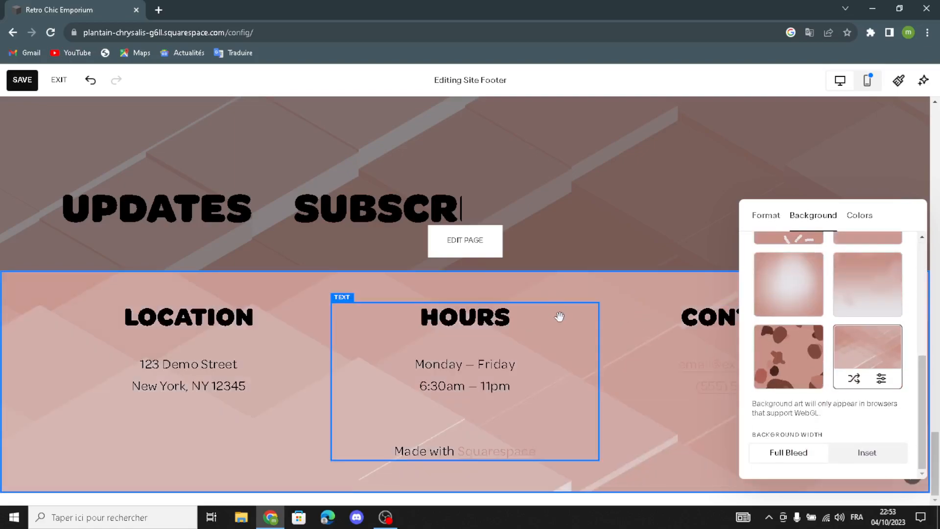
click(562, 315)
click(574, 293)
Review the shop page's updated sections and the Colors, Animations and Spacing settings in Site Styles
scroll(673, 359, up, 6)
scroll(673, 358, up, 6)
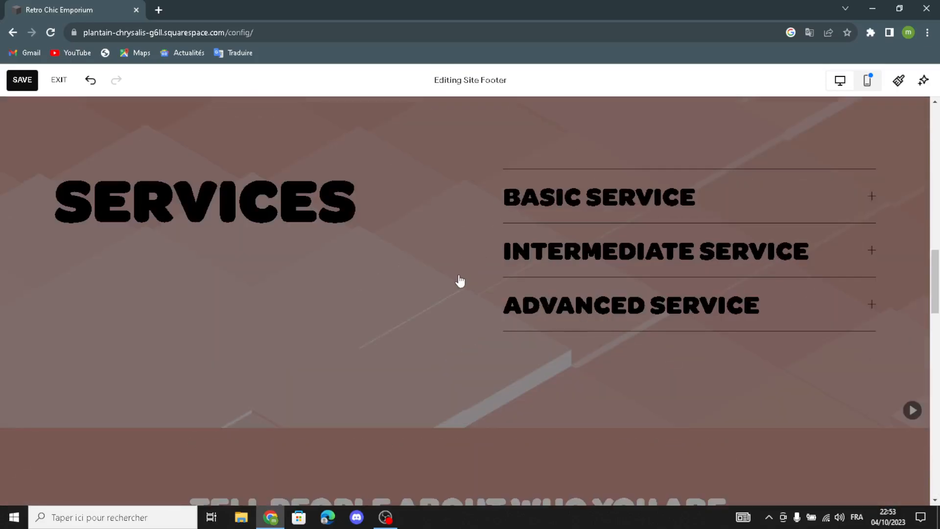
scroll(460, 279, down, 10)
scroll(622, 321, up, 5)
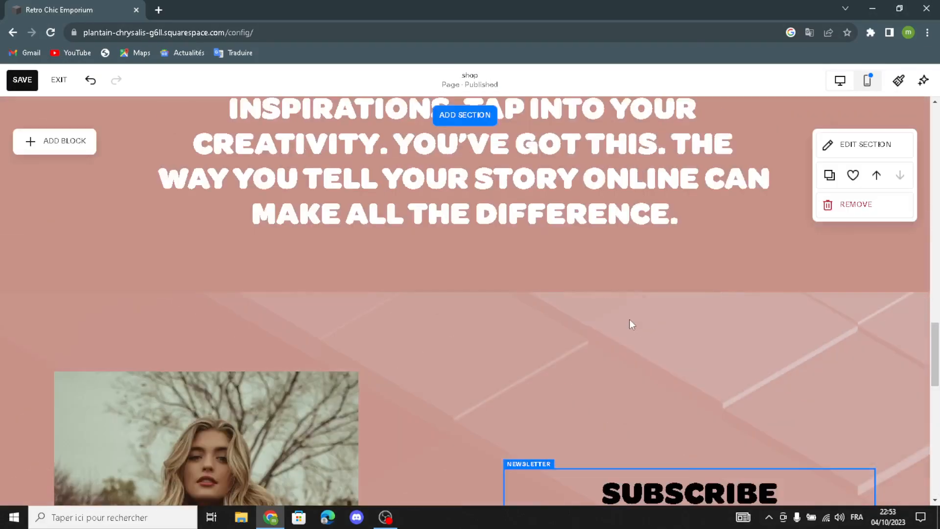
click(899, 80)
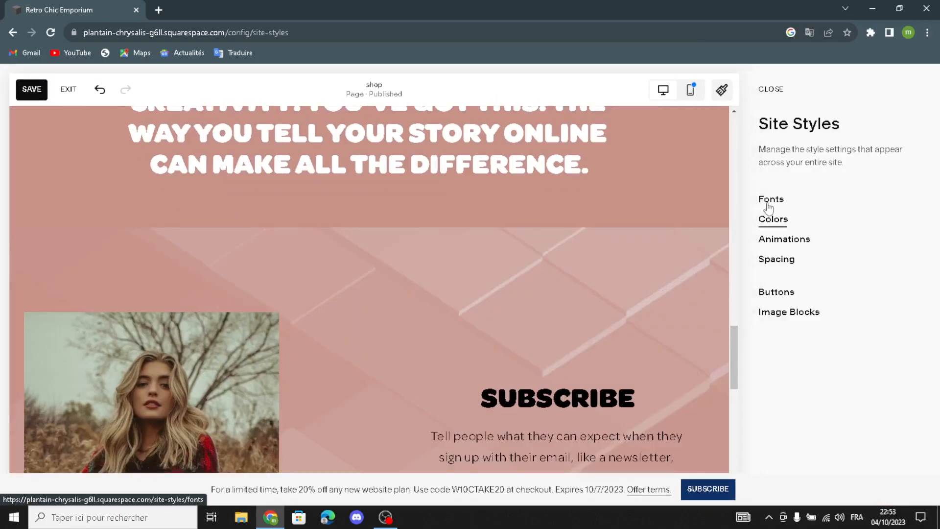
click(771, 219)
scroll(816, 305, down, 4)
click(753, 90)
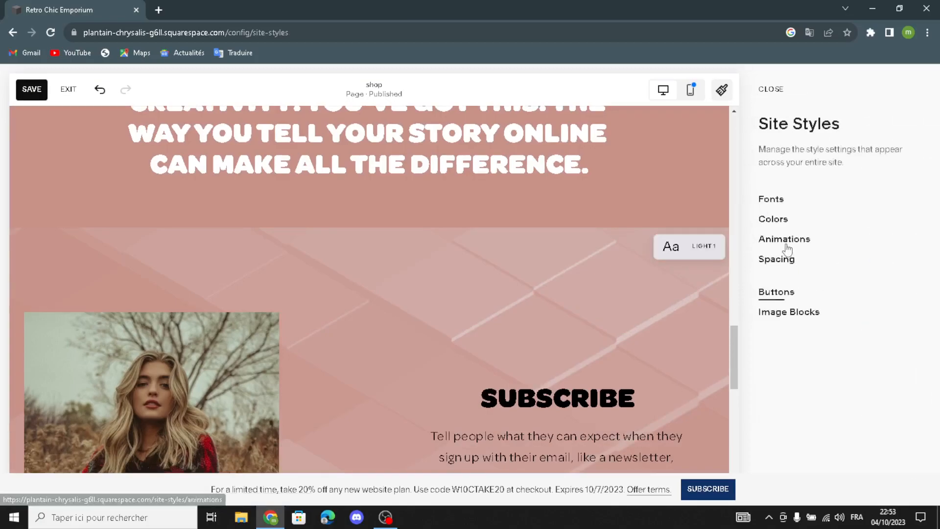
click(784, 240)
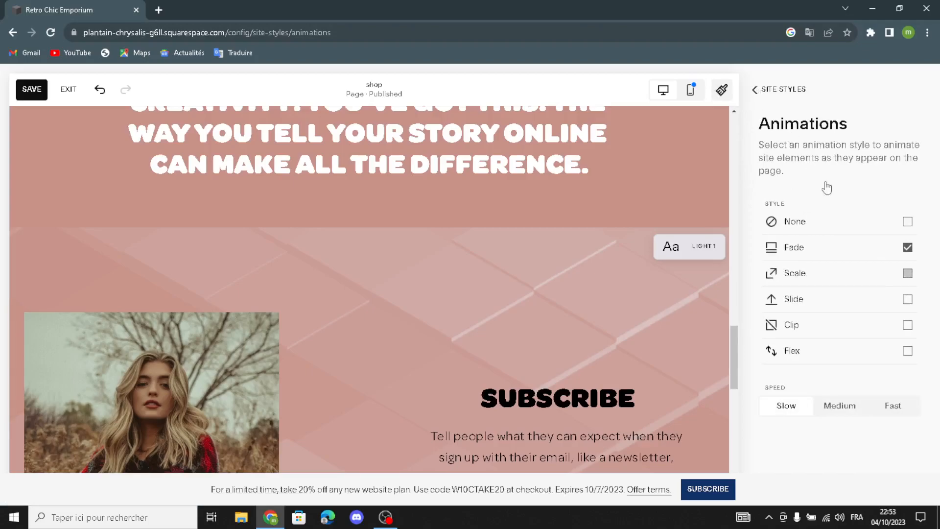
click(819, 269)
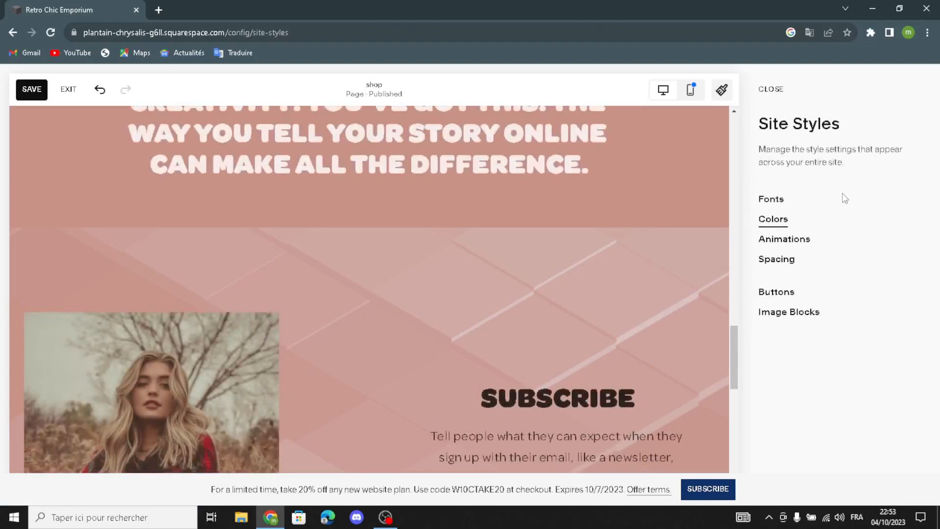
click(780, 260)
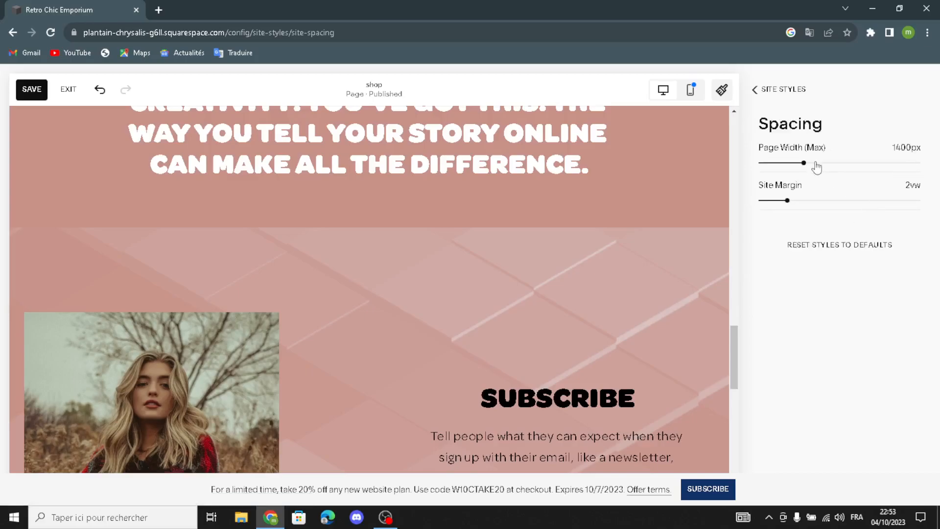
click(757, 91)
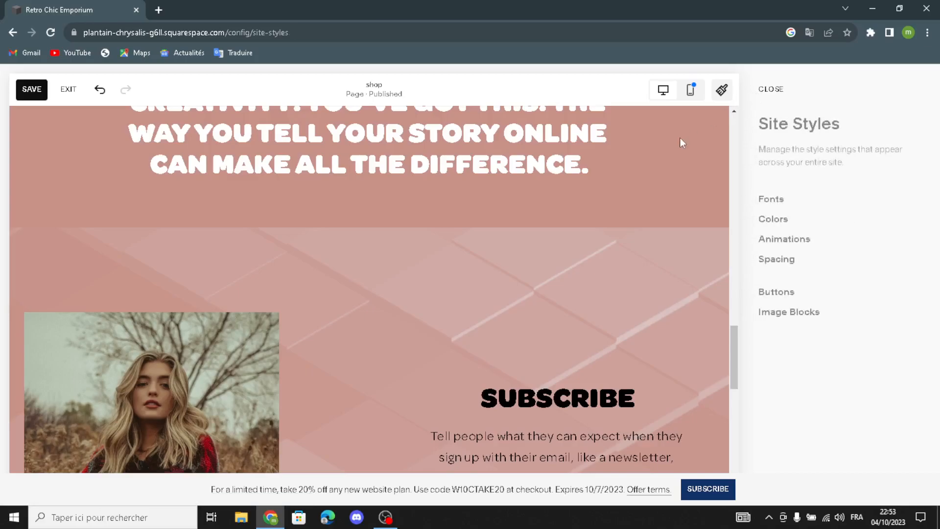
Save the shop page changes and exit the page editor
click(30, 92)
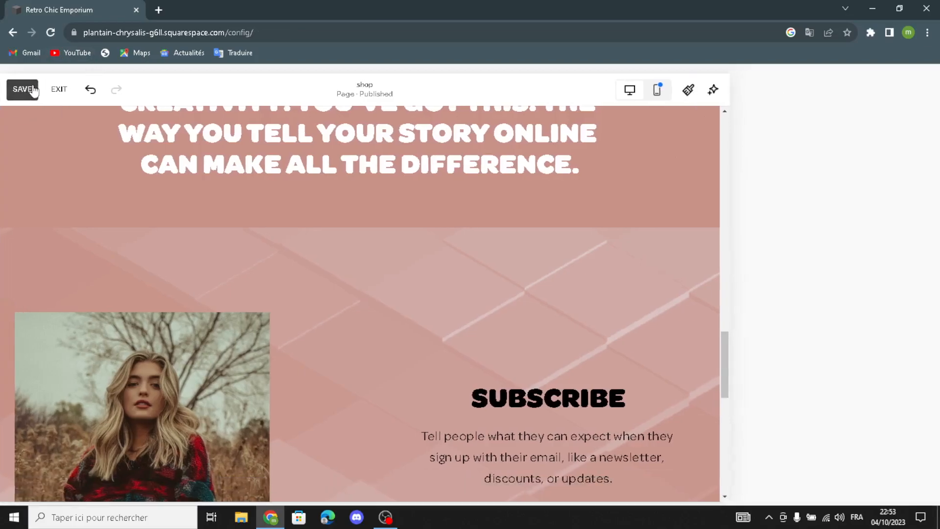
click(34, 89)
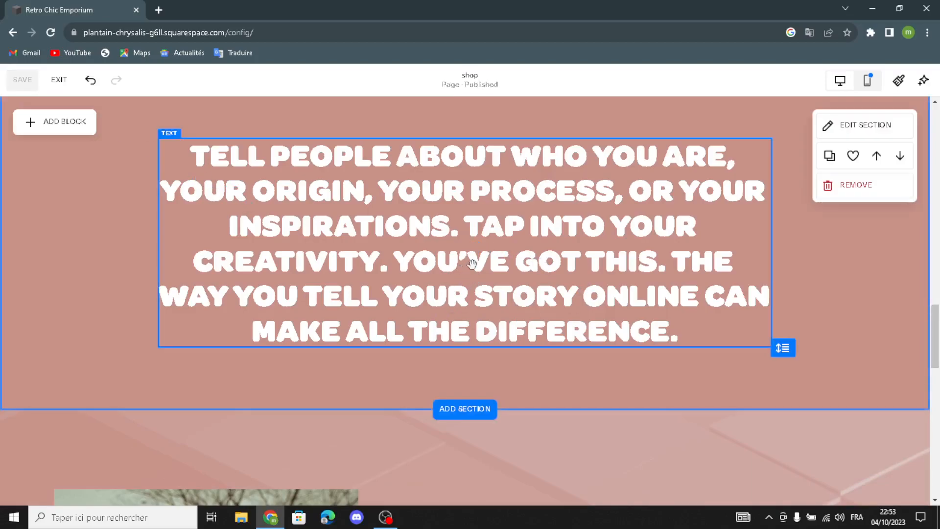
scroll(471, 245, down, 3)
click(49, 82)
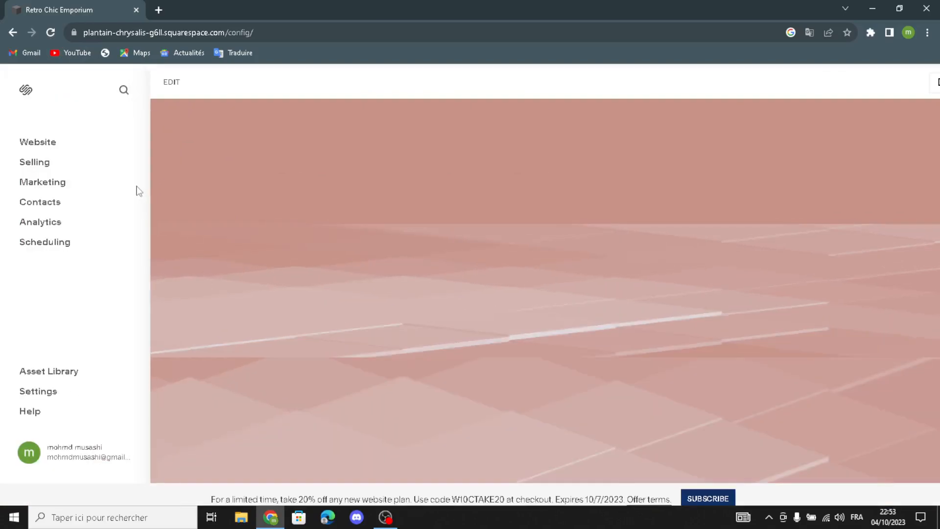
Start creating the store's first physical product from the Selling setup and name it "cloths"
click(43, 160)
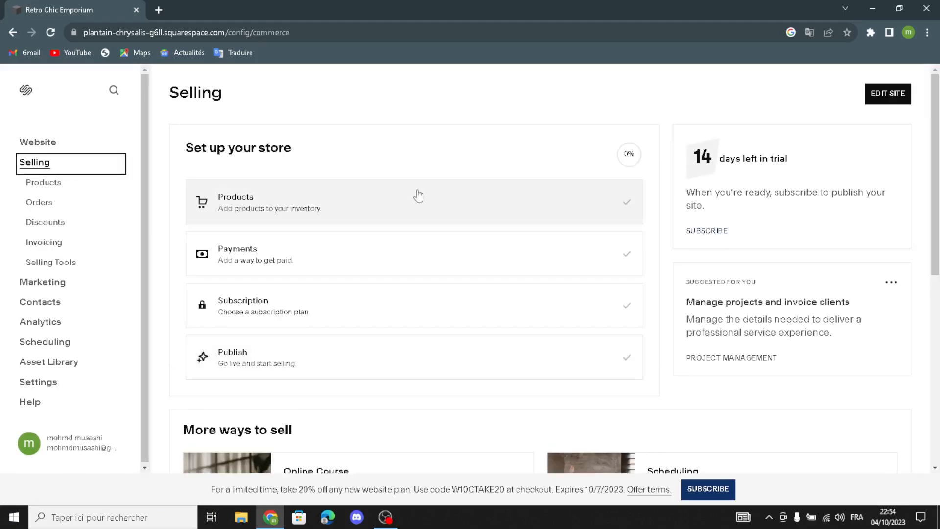
click(397, 211)
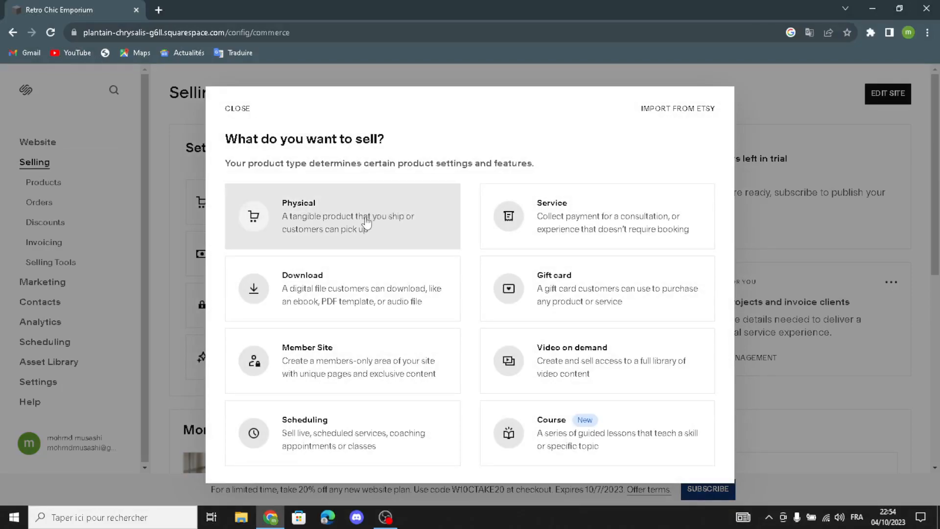
click(323, 214)
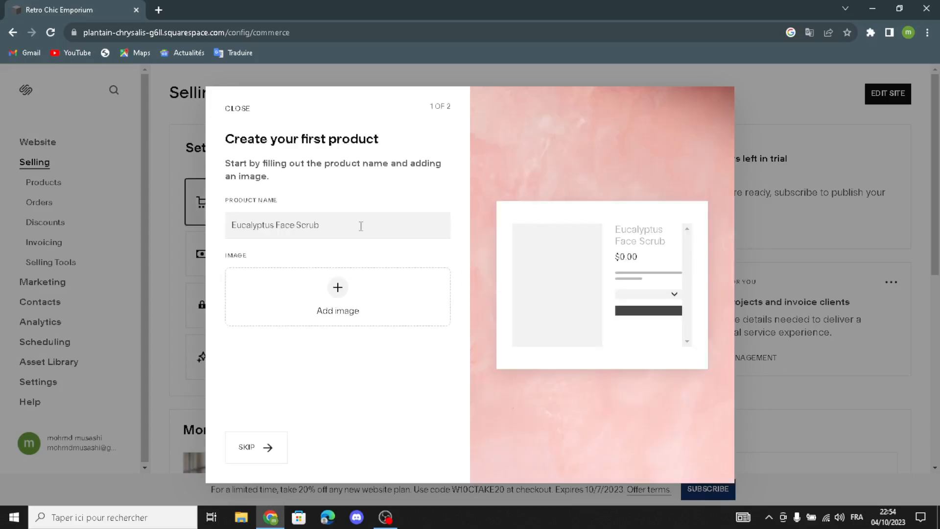
click(260, 225)
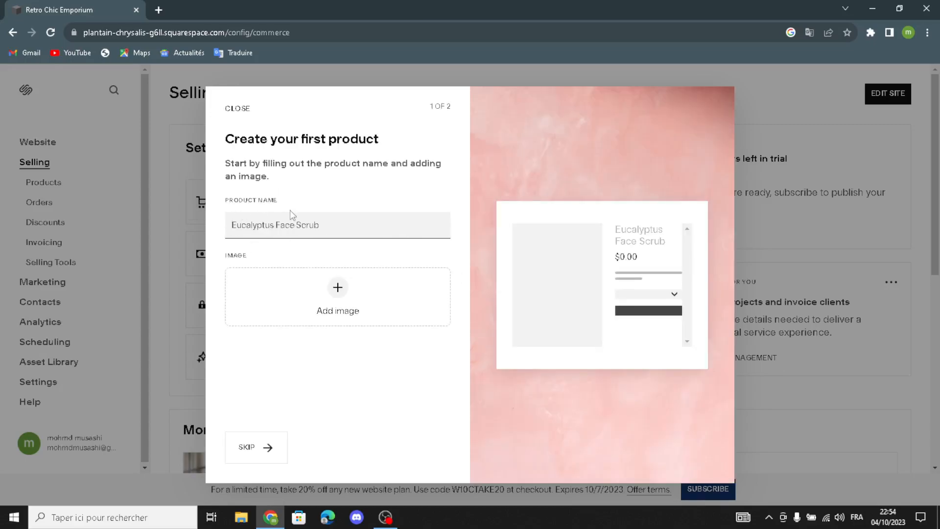
text(cloths)
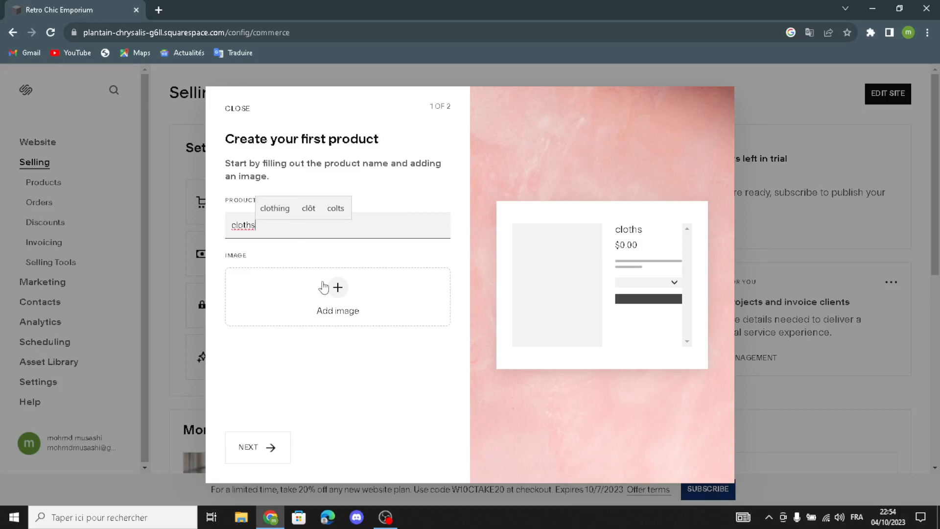
click(342, 289)
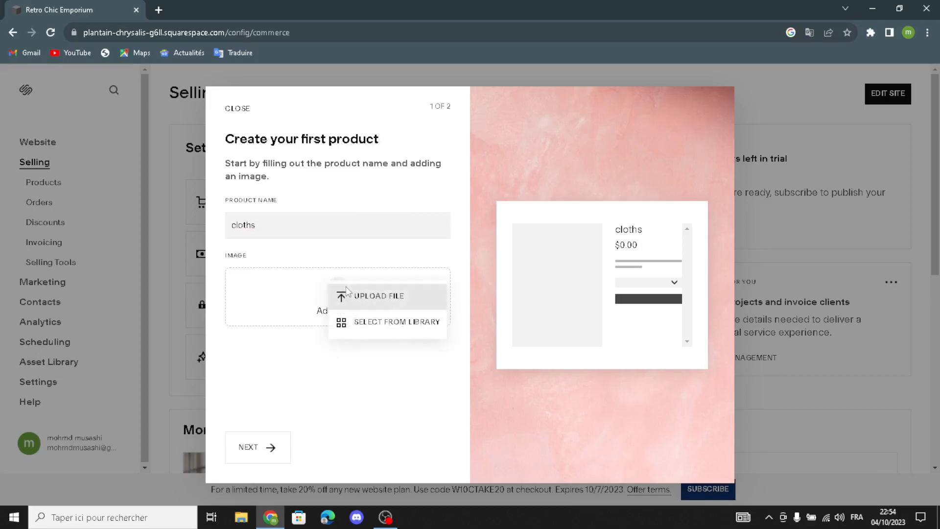
click(367, 322)
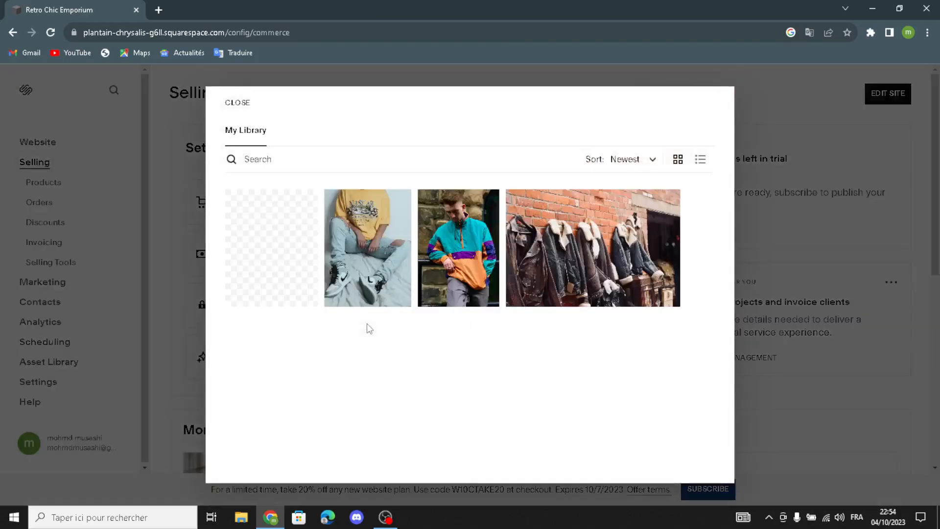
click(381, 289)
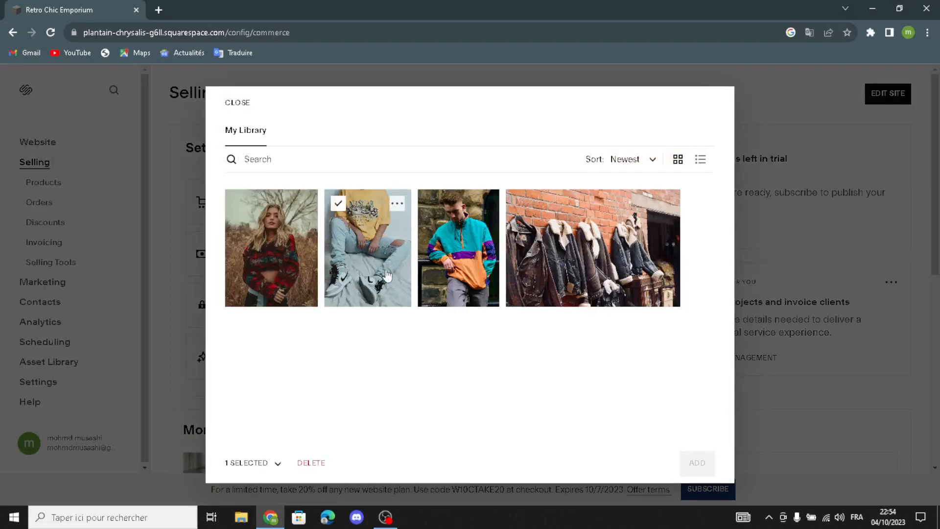
click(274, 405)
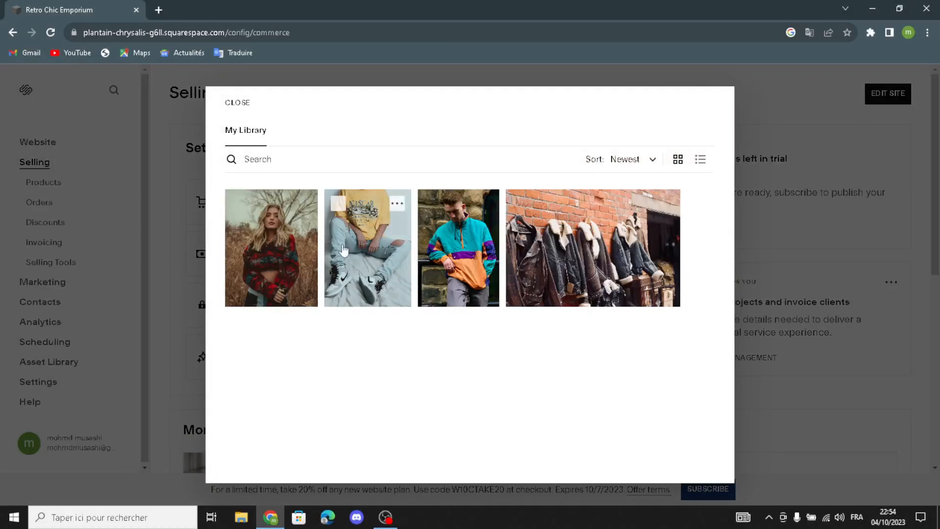
click(344, 249)
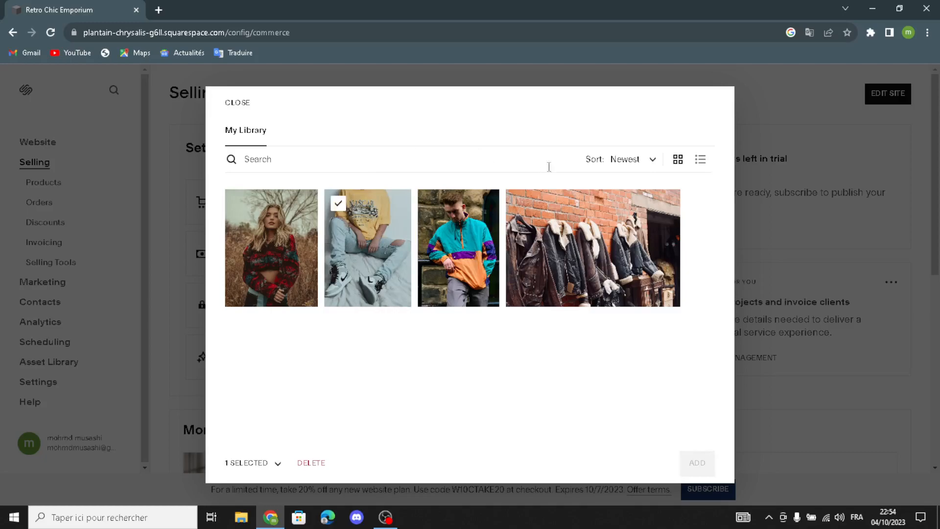
click(235, 104)
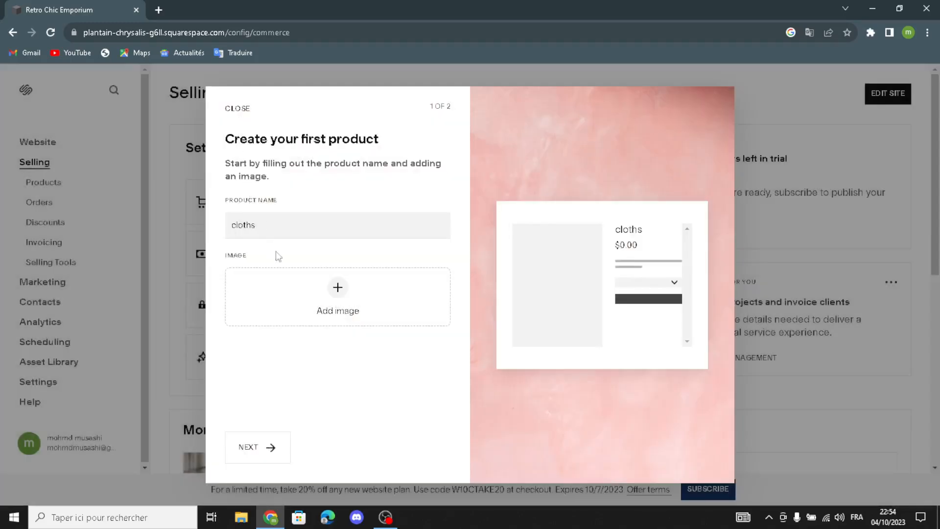
Search Google Images for "vintage clothing" in a new browser tab and add the photo of the man in white overalls as the product image
click(159, 11)
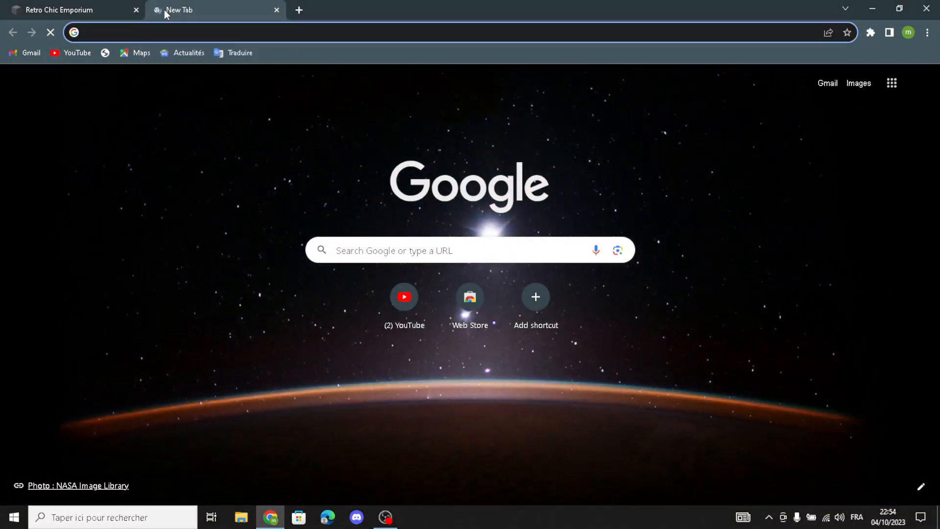
text(vintage )
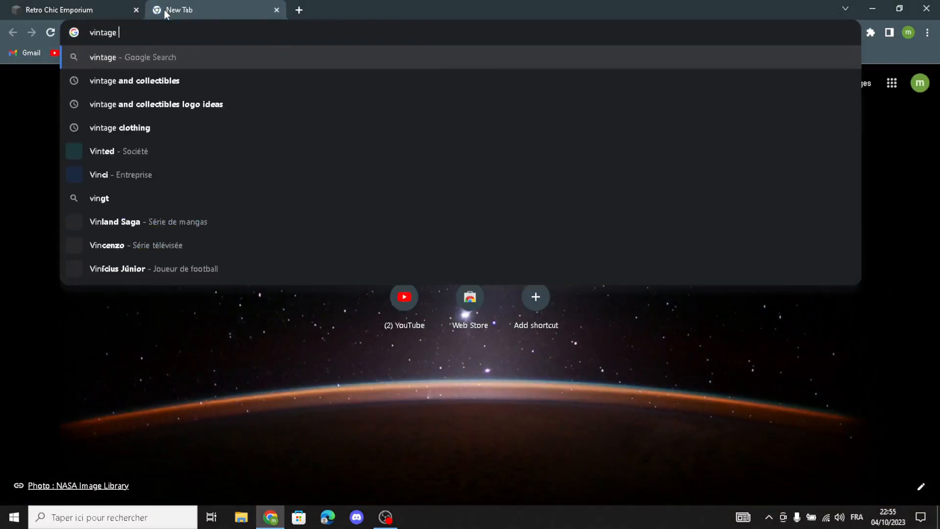
text(clothing)
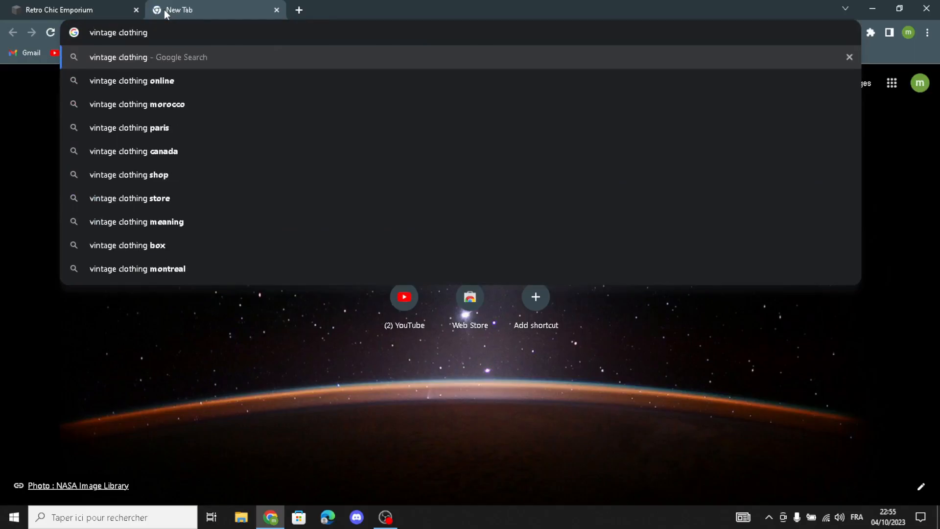
key(Return)
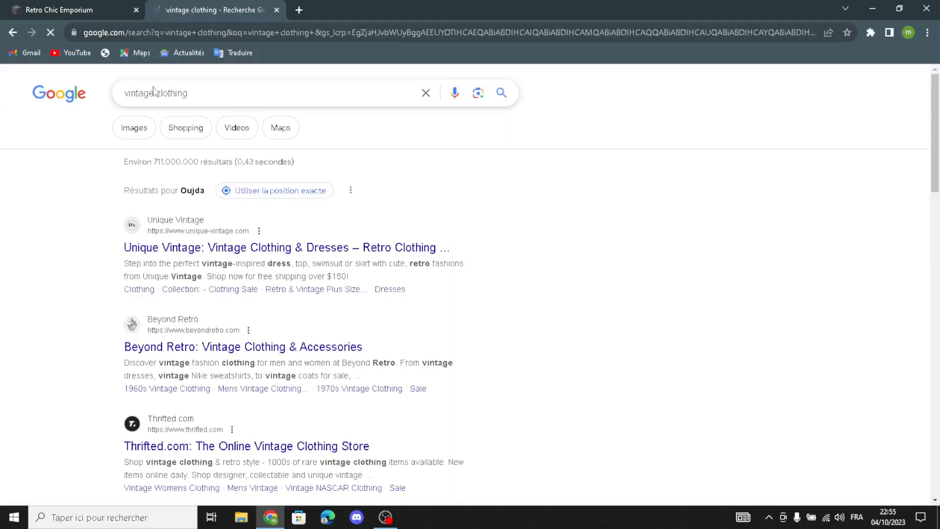
click(134, 127)
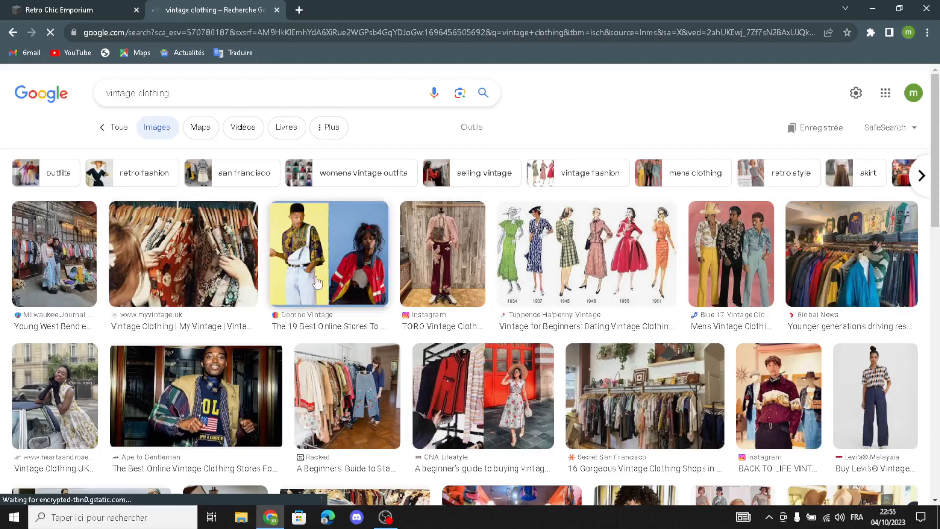
drag(305, 273, 210, 6)
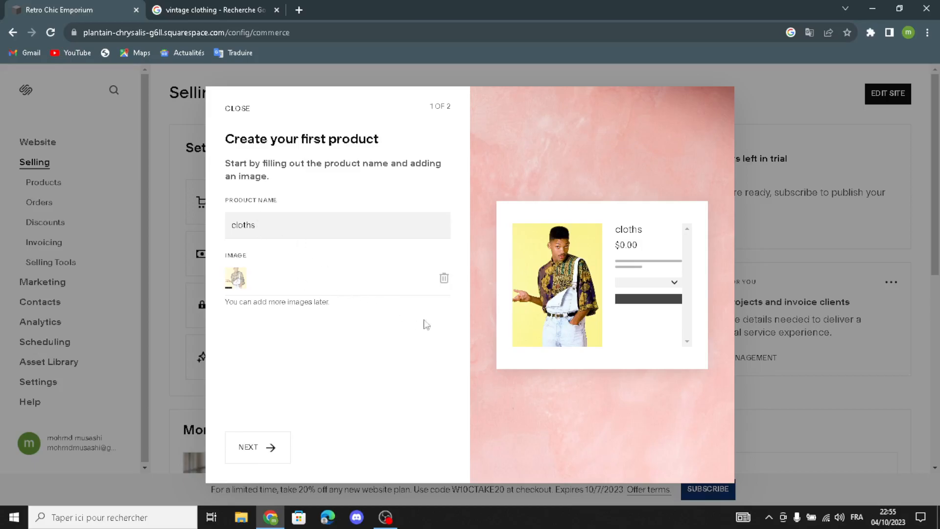
Toggle Unlimited Stock in the product's inventory setup and continue to the full product details
click(261, 447)
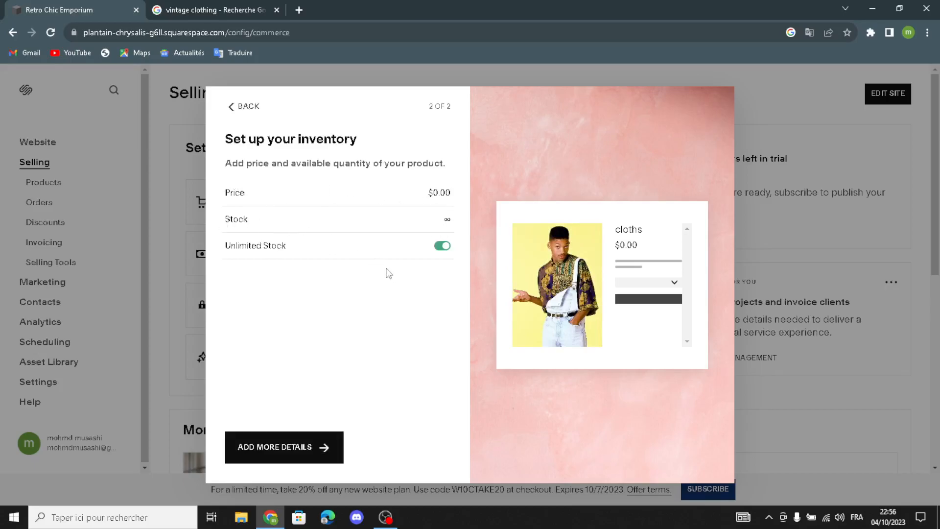
click(447, 248)
click(284, 445)
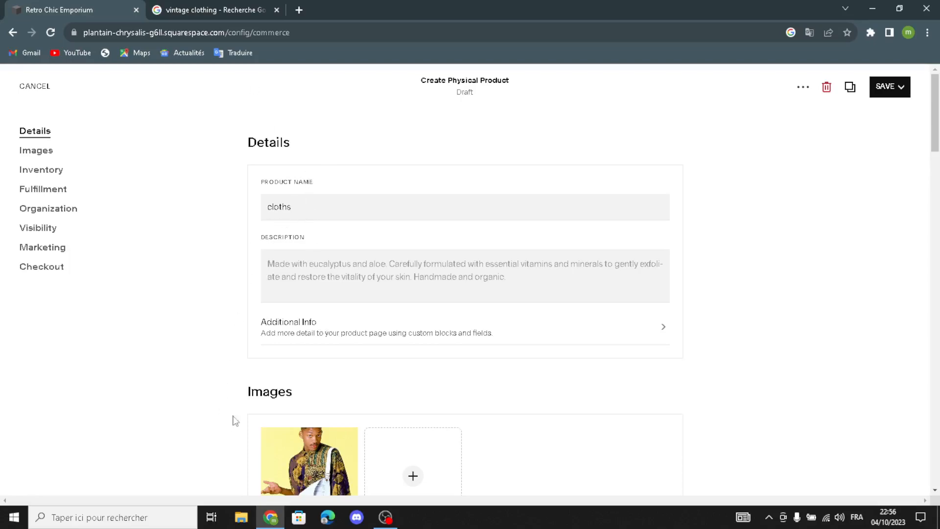
Examine the product's description field and its Additional Info editor, and close the editor without applying anything
click(328, 262)
click(218, 275)
click(326, 297)
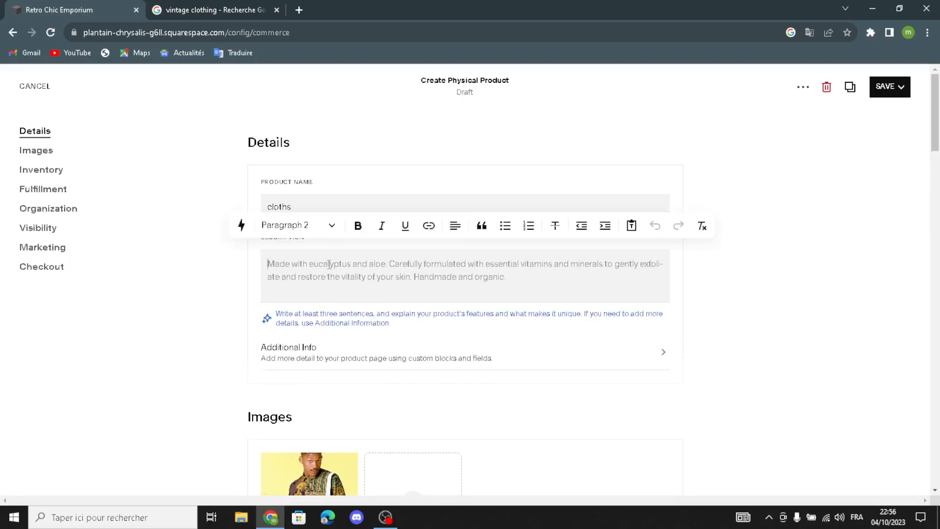
click(342, 327)
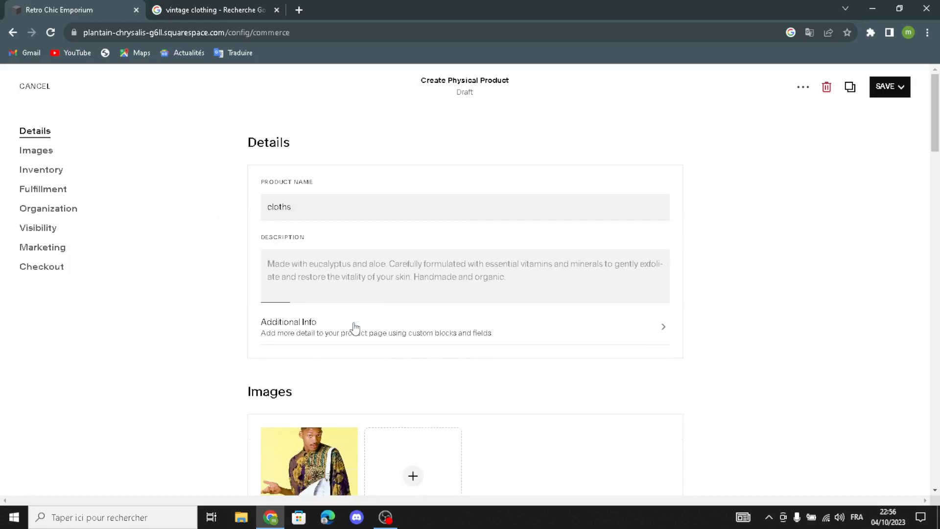
click(657, 328)
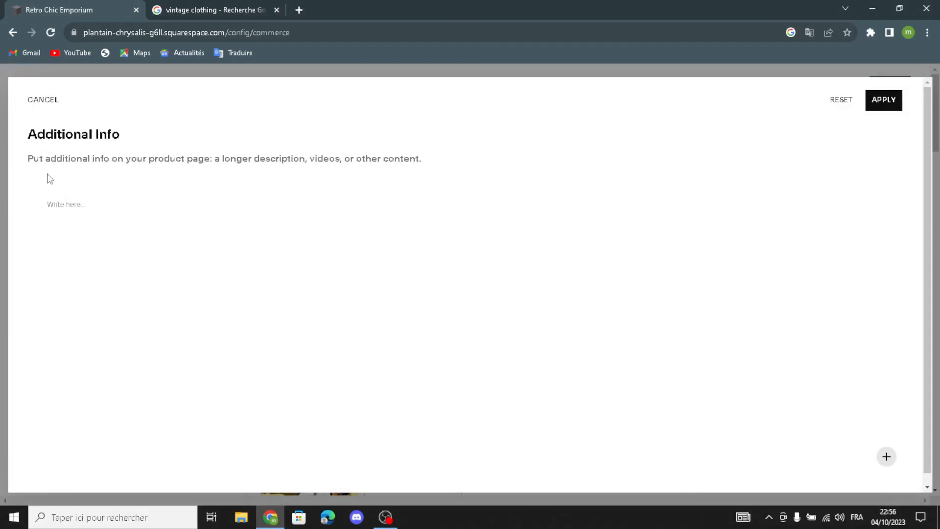
click(62, 204)
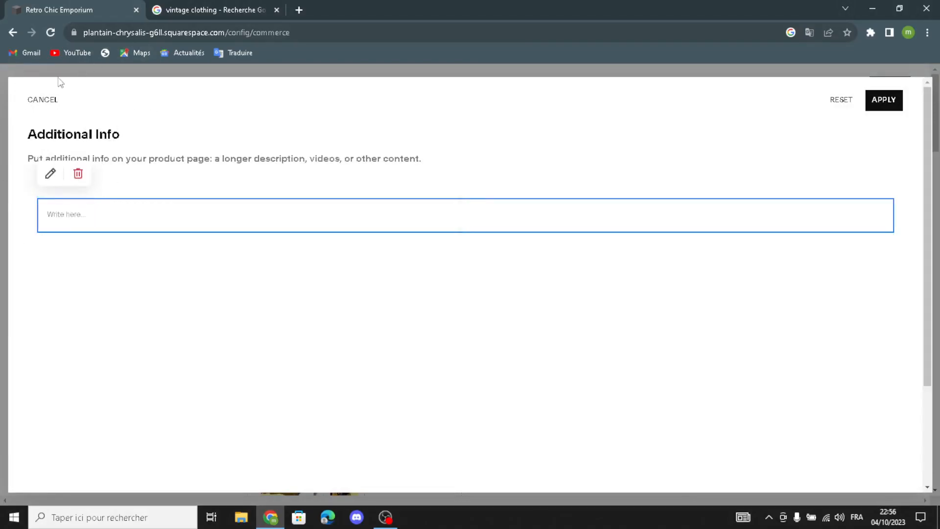
click(42, 99)
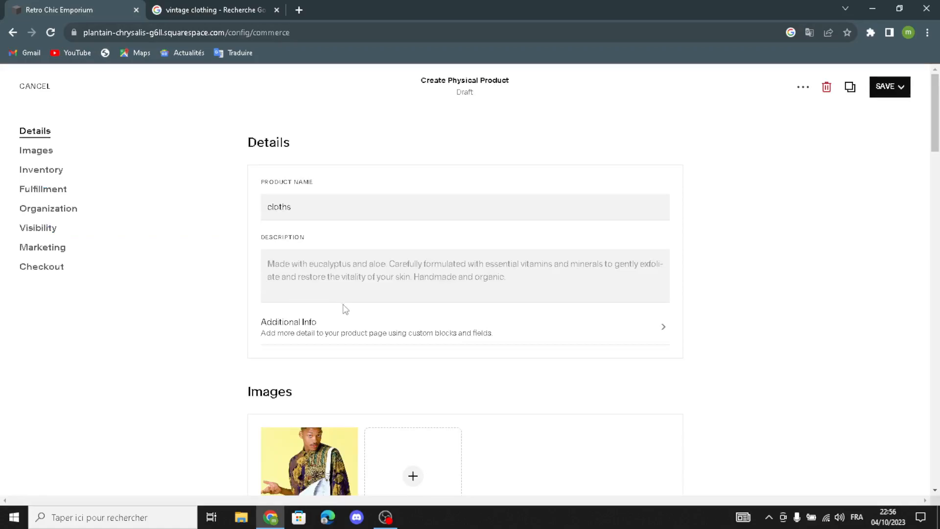
Turn on the On Sale option in the product's Inventory settings
scroll(346, 307, down, 5)
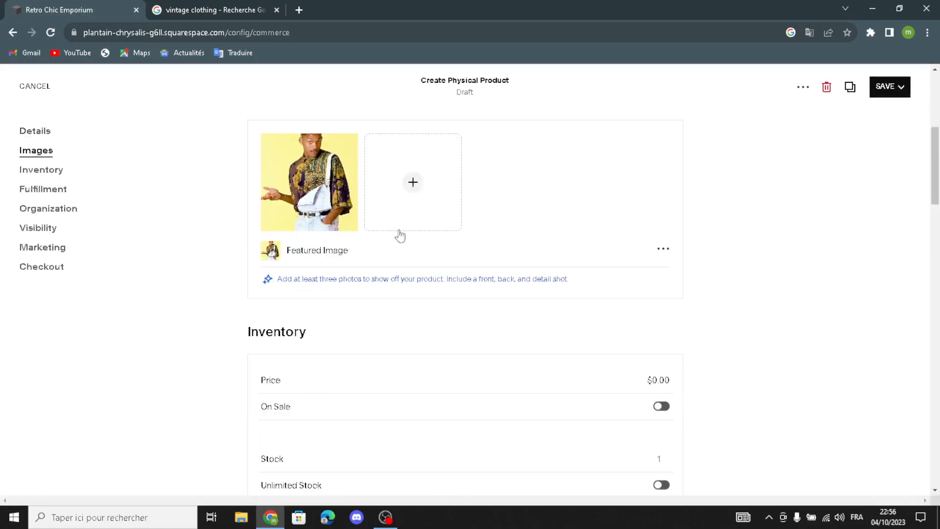
scroll(413, 314, down, 2)
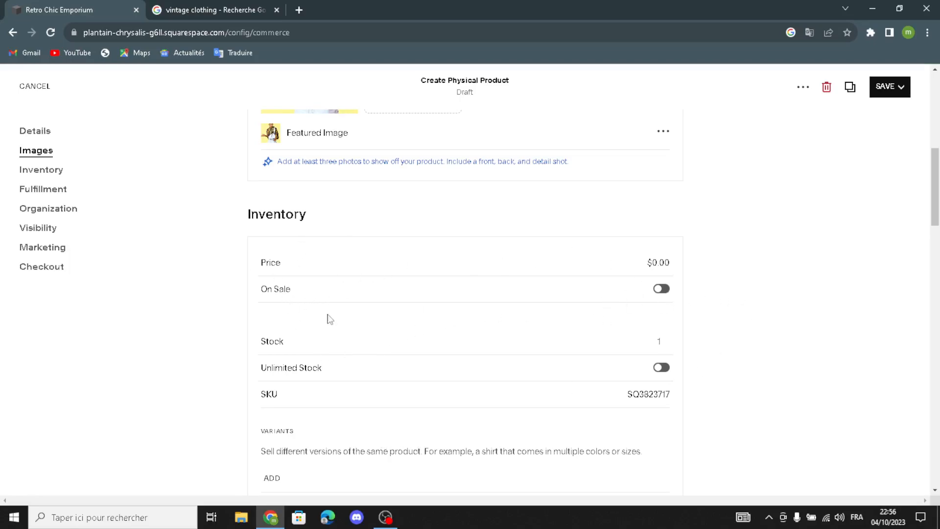
click(660, 289)
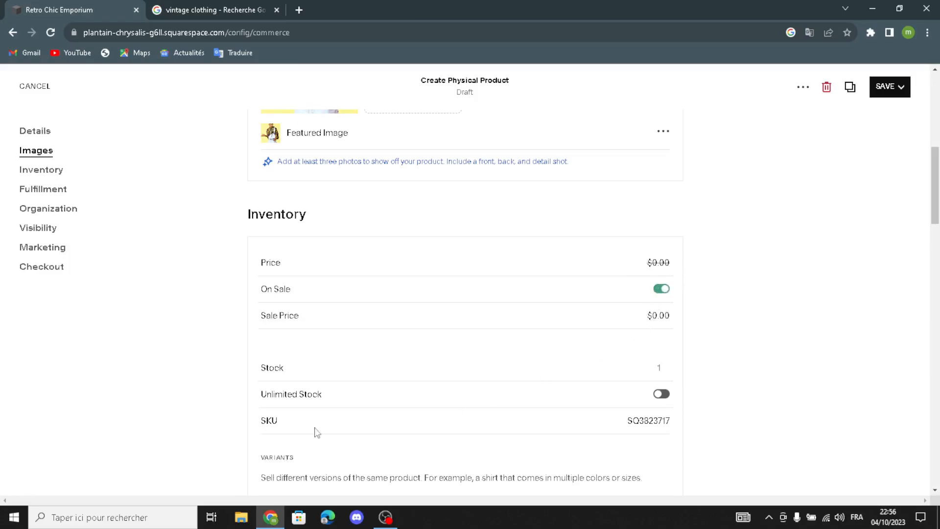
Review the product's fulfillment, organization, visibility, marketing and checkout settings, and publish the product
scroll(552, 395, down, 6)
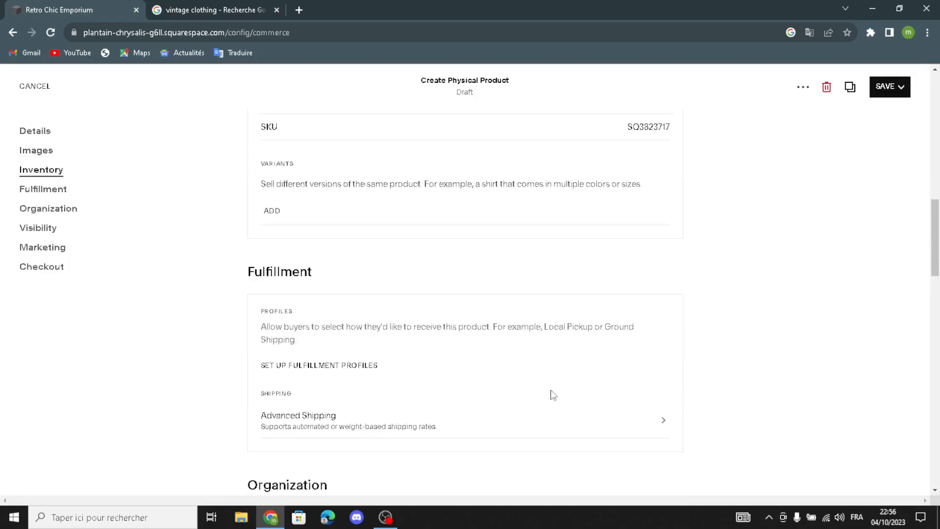
scroll(553, 394, down, 1)
scroll(358, 306, down, 1)
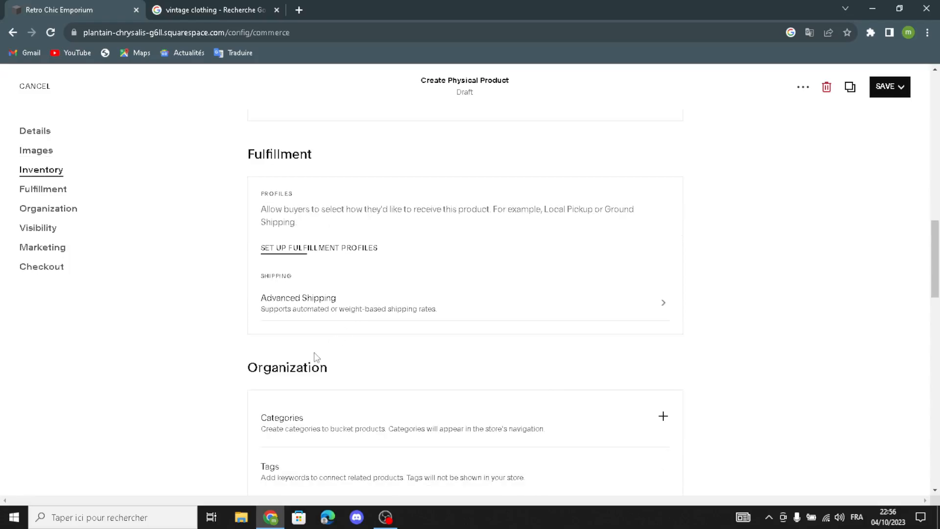
scroll(307, 442, down, 8)
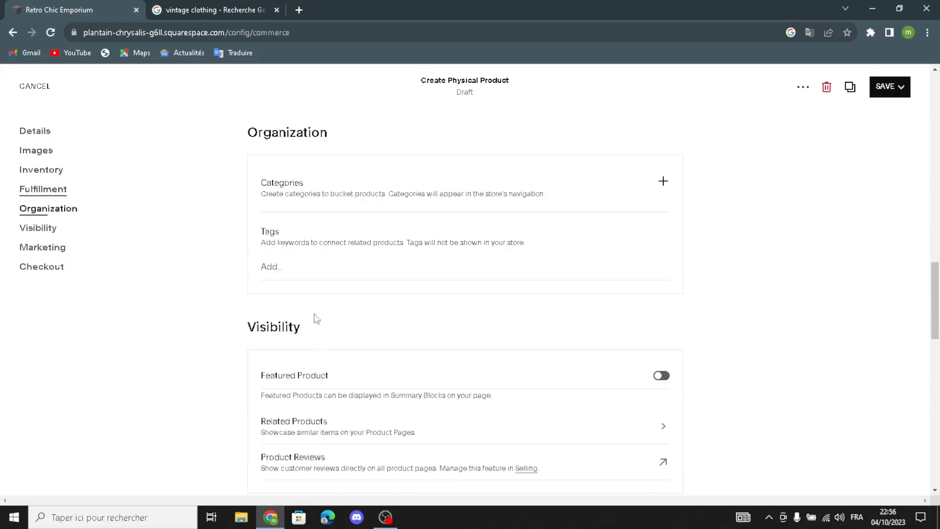
scroll(321, 329, down, 8)
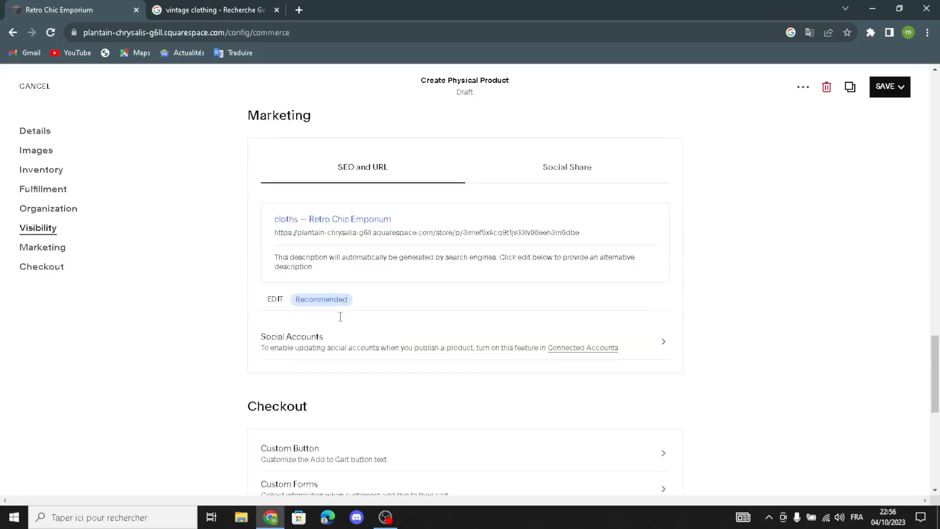
scroll(416, 290, down, 1)
scroll(537, 258, up, 2)
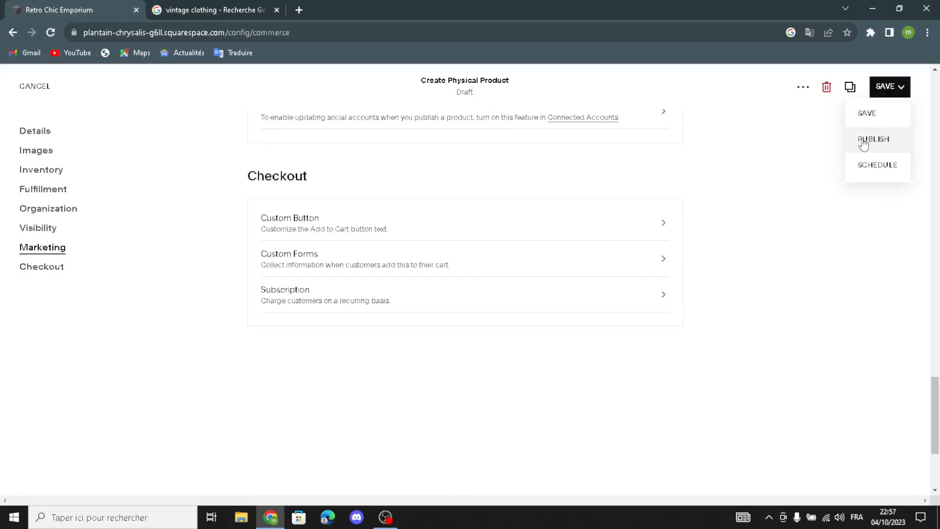
click(885, 126)
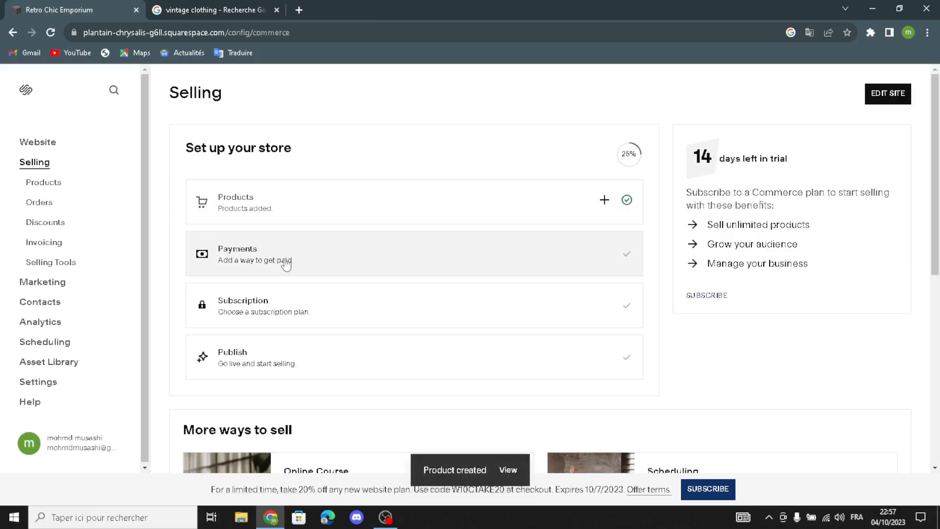
Examine the store's Payments setup without configuring anything, and close the vintage clothing image search tab
click(285, 261)
scroll(490, 330, down, 1)
scroll(461, 336, up, 1)
click(914, 105)
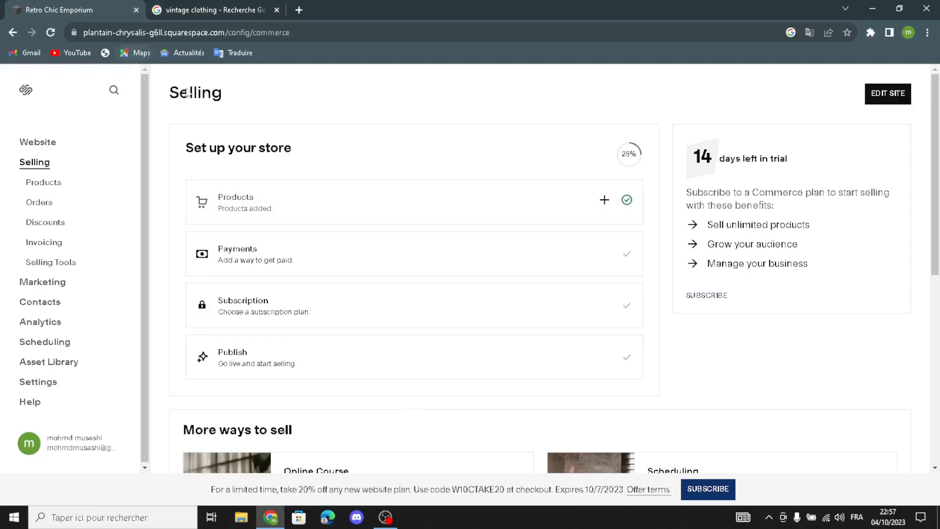
click(280, 10)
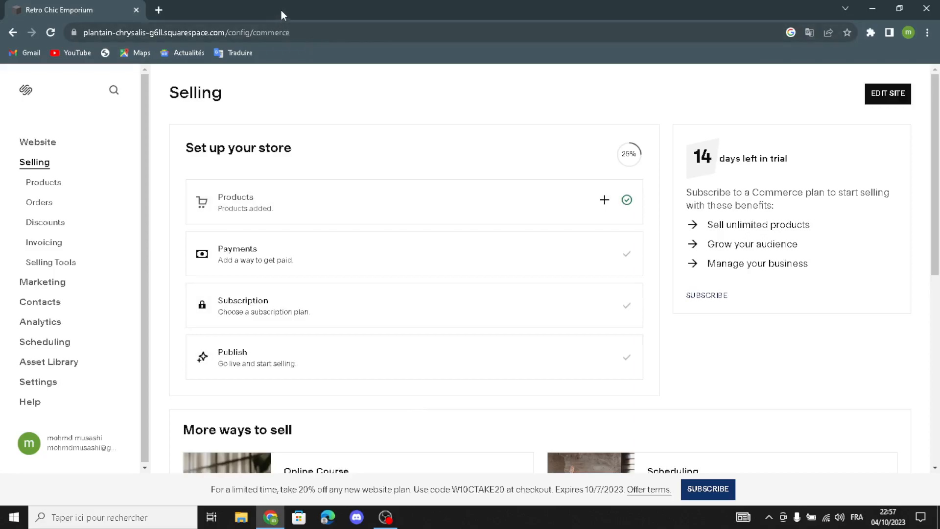